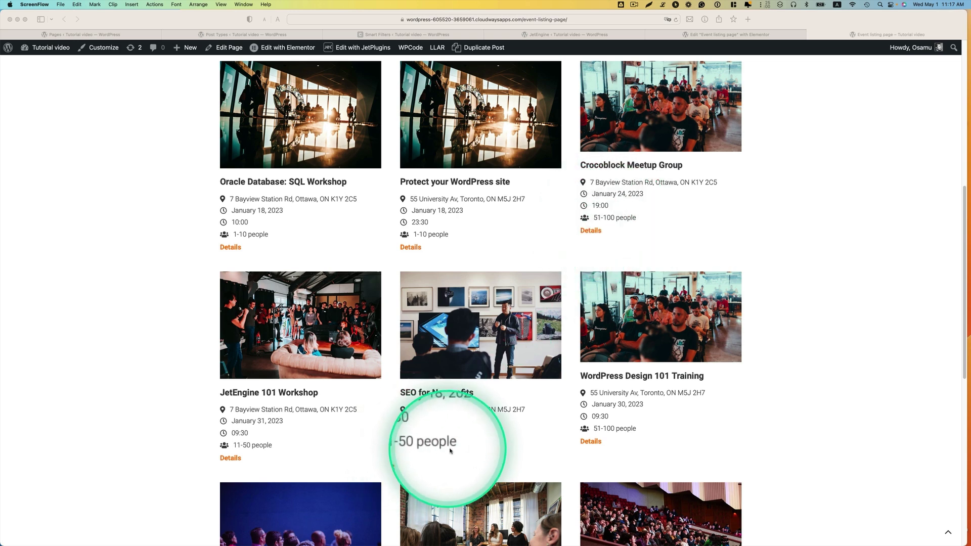
Scroll the Event listing page back to the top to show the Select filter and first event cards
{"action": "scroll", "coordinate": [453, 442], "scroll_direction": "up", "scroll_amount": 6}
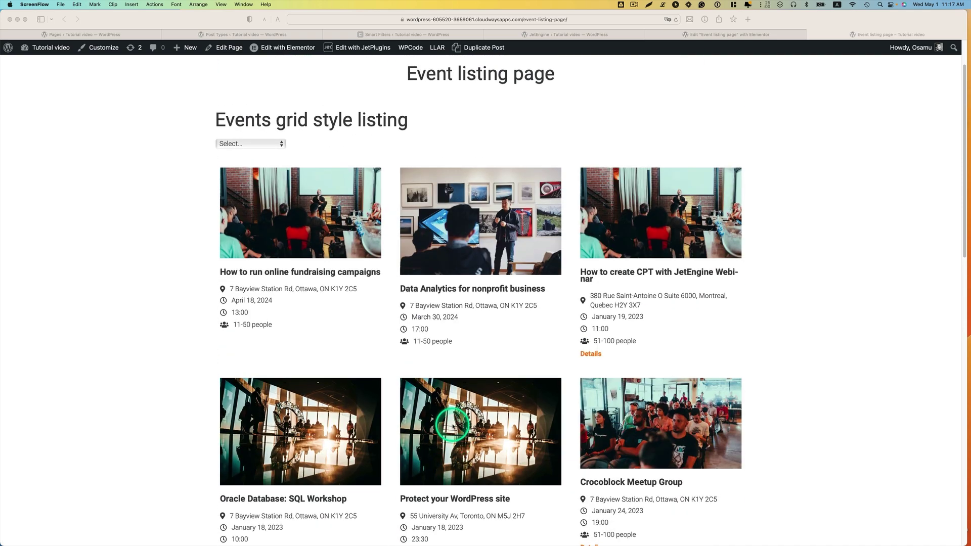
Filter the events grid to show only 1-10 people events
{"action": "left_click", "coordinate": [259, 145]}
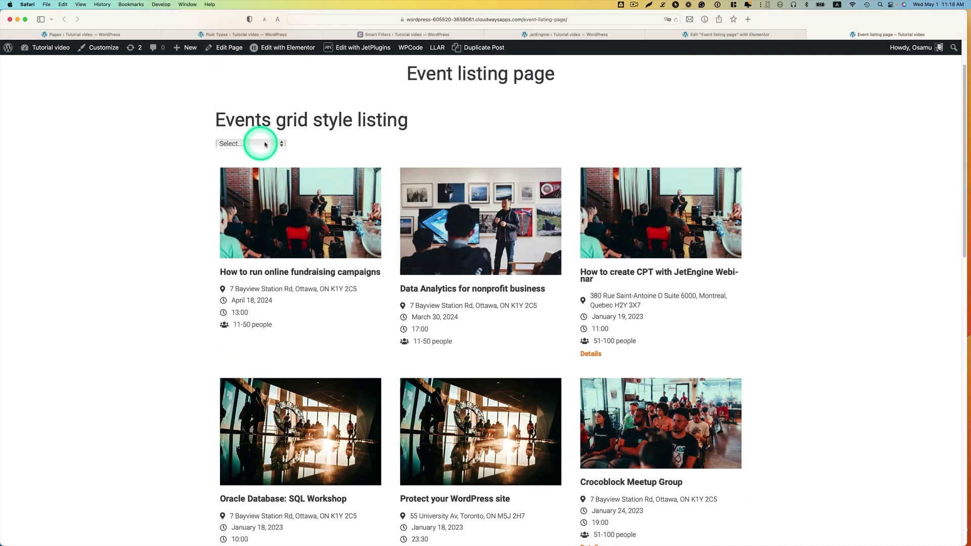
{"action": "left_click", "coordinate": [265, 144]}
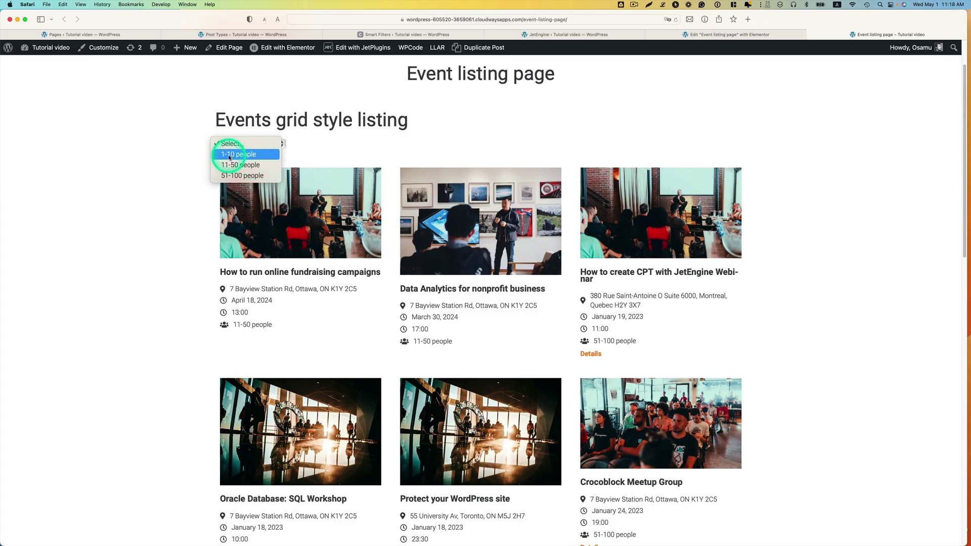
{"action": "left_click", "coordinate": [242, 155]}
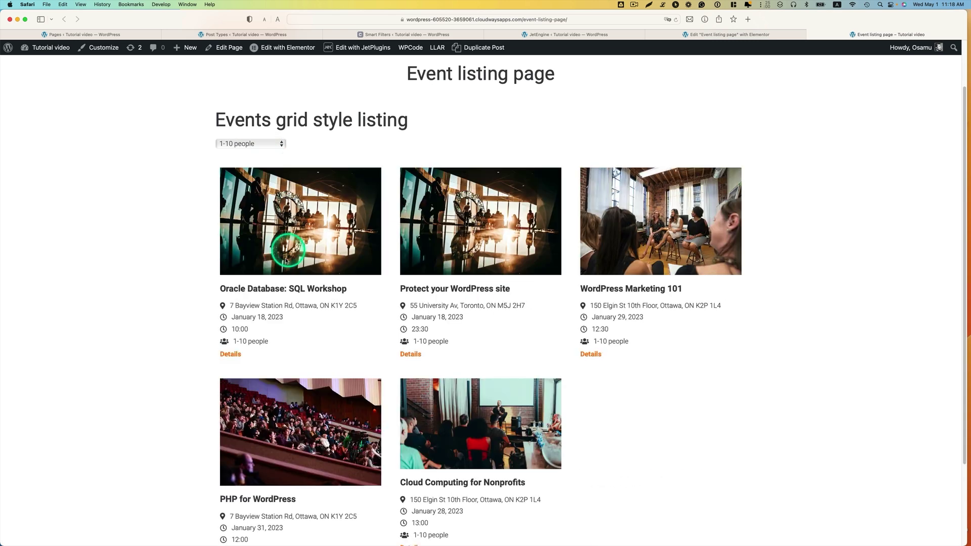
Switch the venue size filter to 51-100 people events
{"action": "scroll", "coordinate": [286, 263], "scroll_direction": "down", "scroll_amount": 1}
{"action": "left_click", "coordinate": [266, 116]}
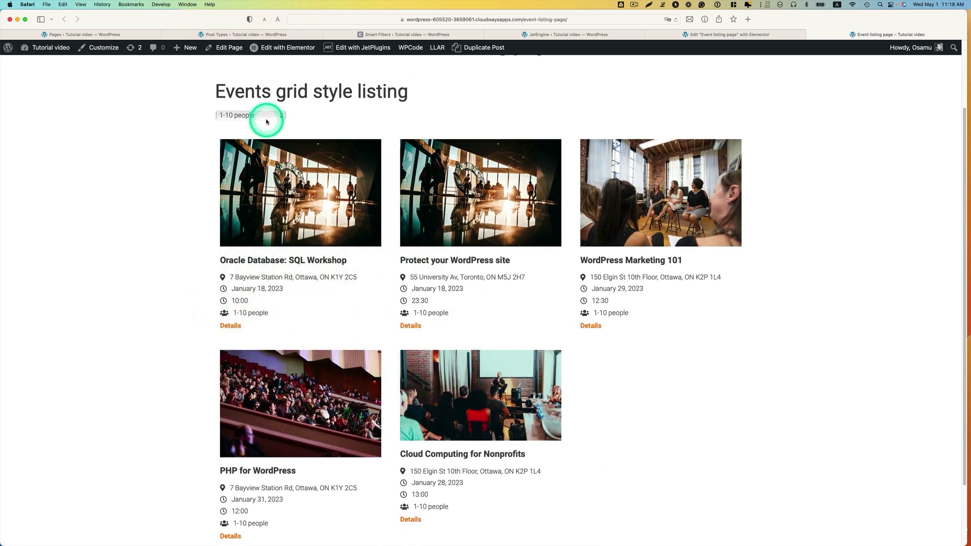
{"action": "left_click", "coordinate": [256, 136]}
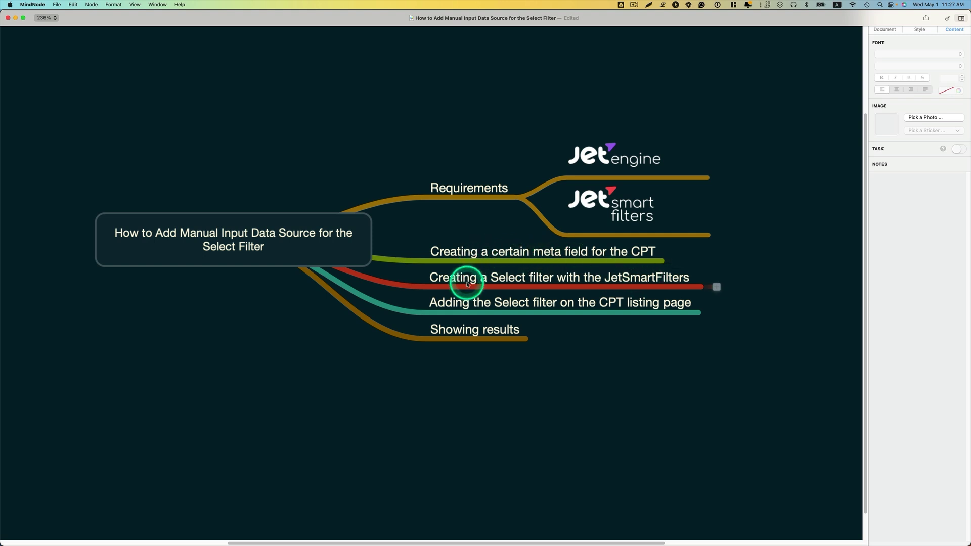
{"action": "left_click", "coordinate": [434, 305]}
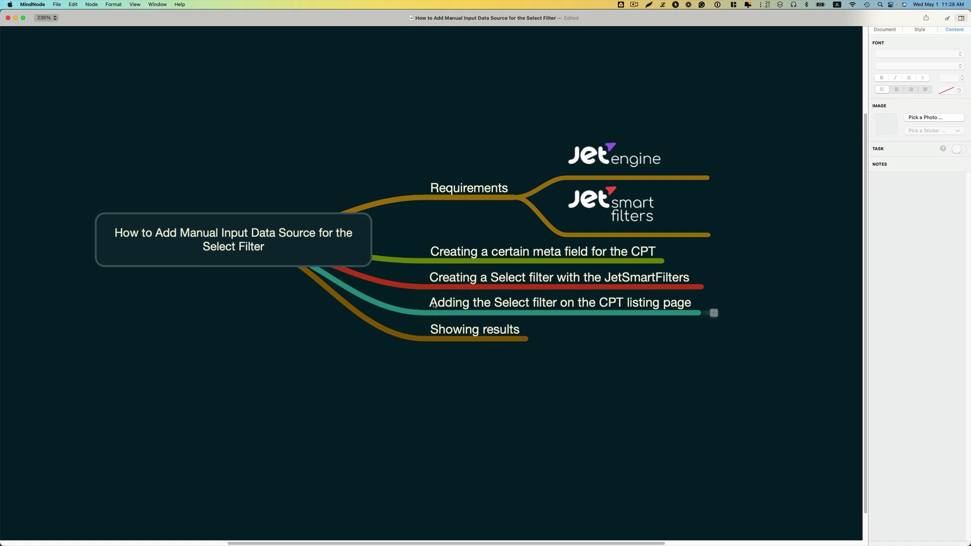
{"action": "left_click", "coordinate": [458, 365]}
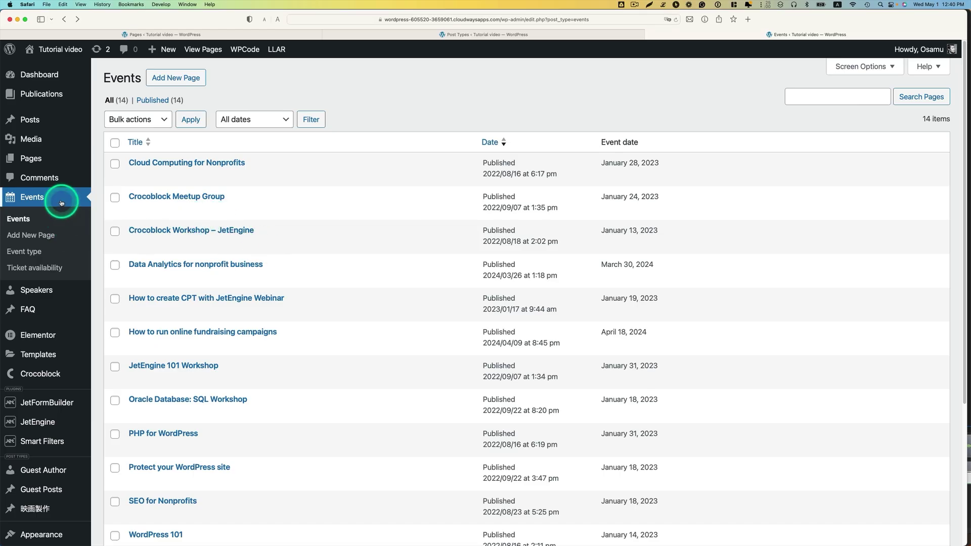
Edit the Events post type in JetEngine and add a new meta field
{"action": "scroll", "coordinate": [43, 182], "scroll_direction": "down", "scroll_amount": 5}
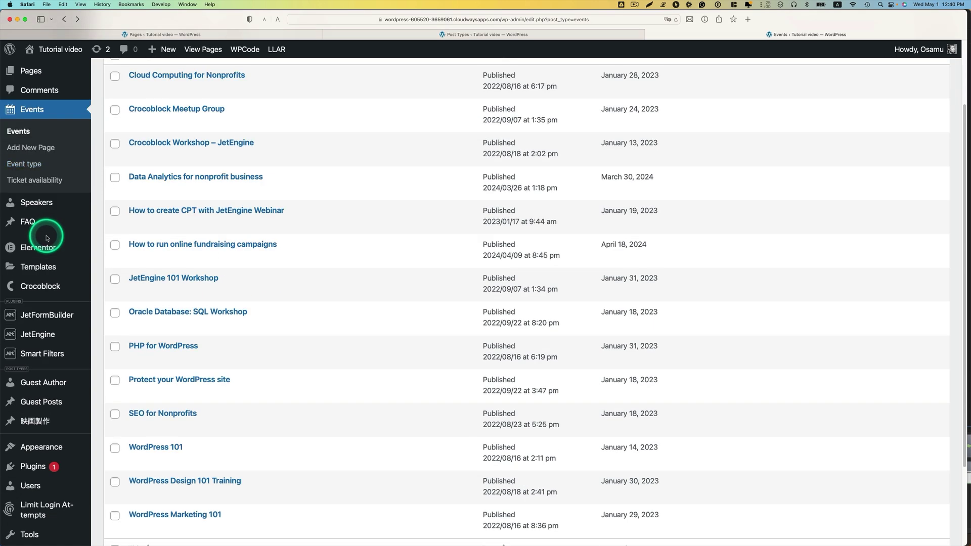
{"action": "mouse_move", "coordinate": [72, 330]}
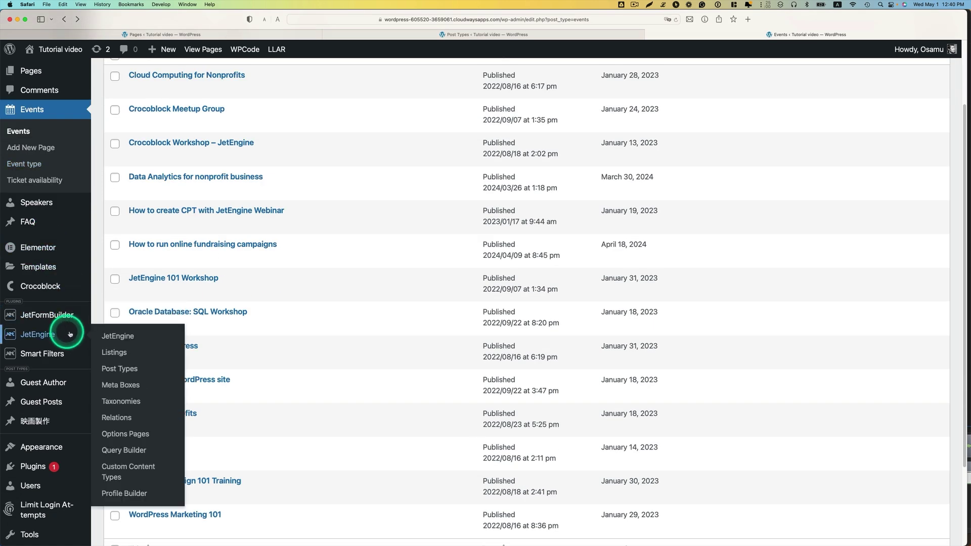
{"action": "left_click", "coordinate": [113, 371]}
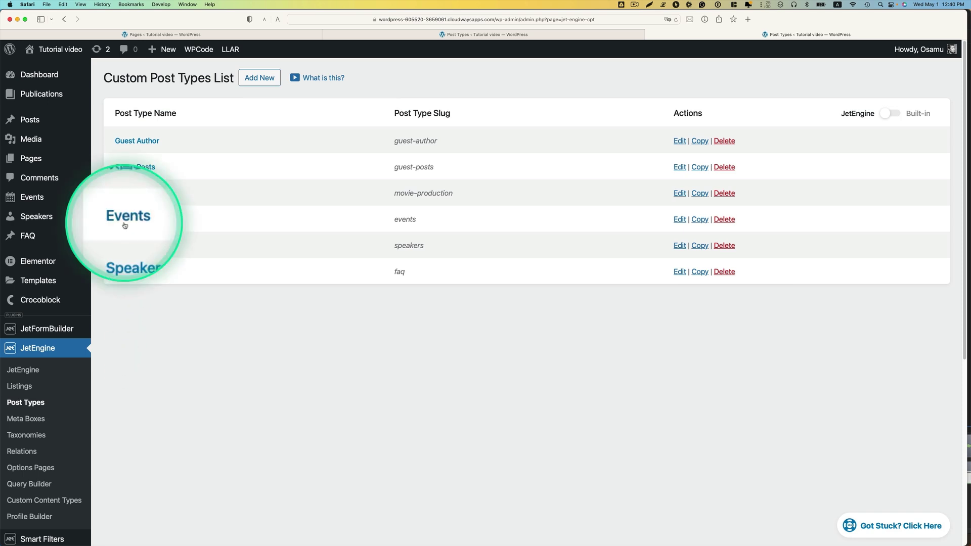
{"action": "left_click", "coordinate": [126, 219]}
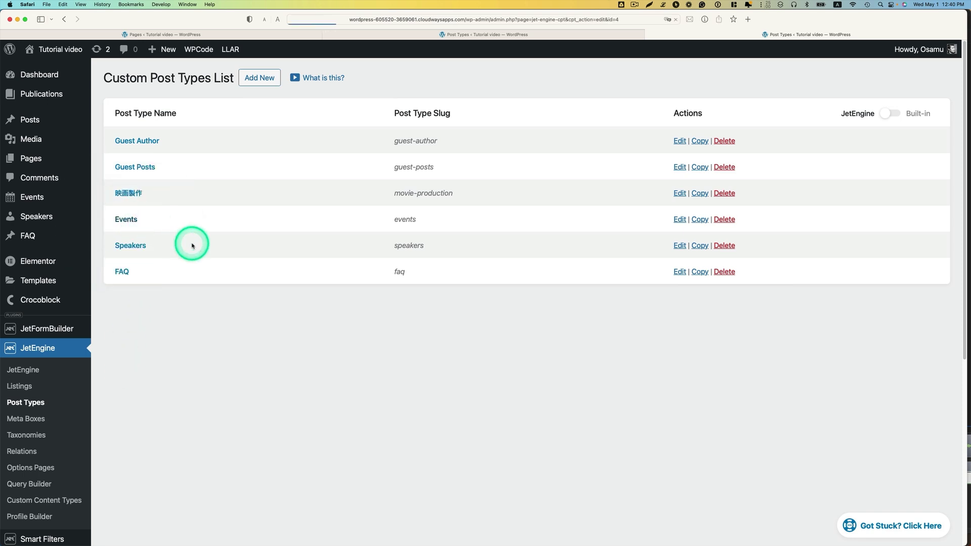
{"action": "scroll", "coordinate": [218, 303], "scroll_direction": "down", "scroll_amount": 7}
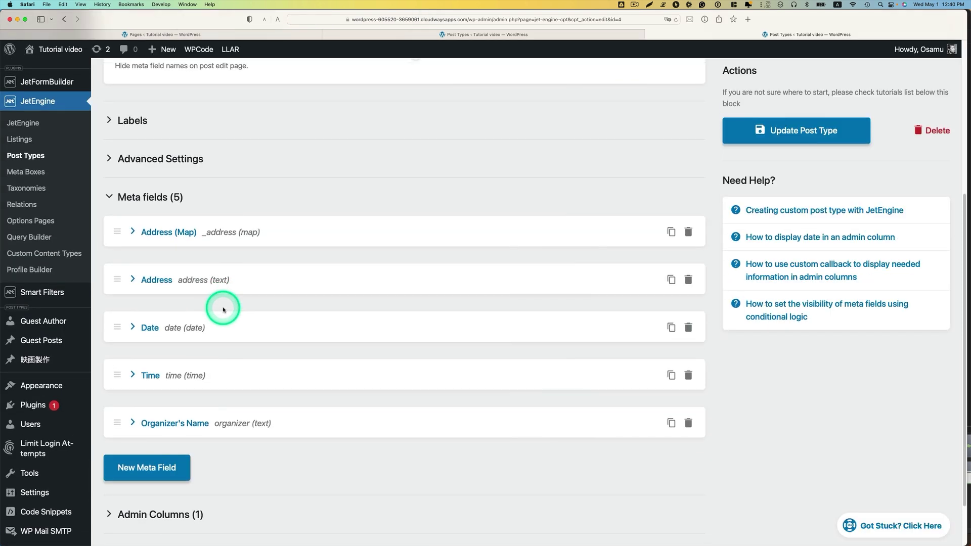
{"action": "left_click", "coordinate": [144, 466]}
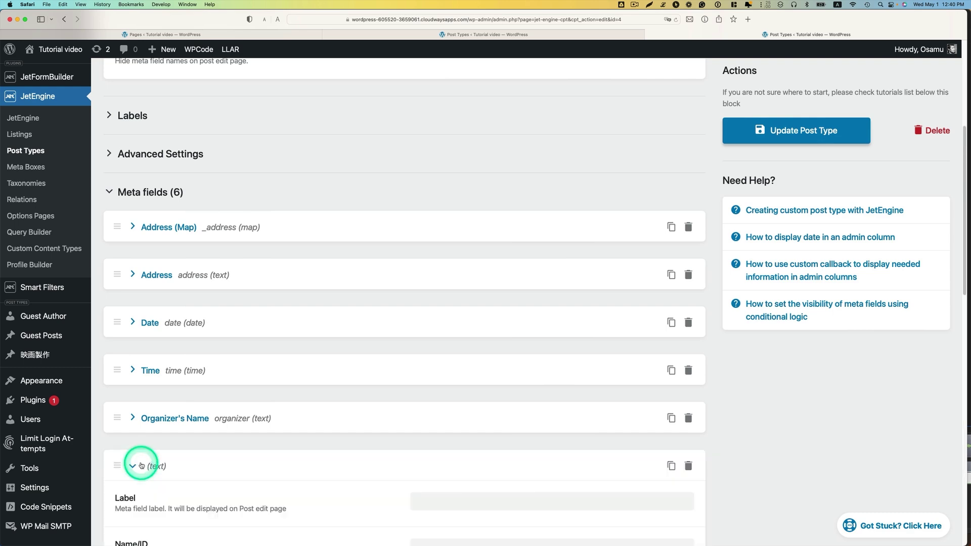
Label the field 'Number of people' with generated ID number-of-people and object type Field
{"action": "scroll", "coordinate": [268, 483], "scroll_direction": "down", "scroll_amount": 4}
{"action": "left_click", "coordinate": [480, 317]}
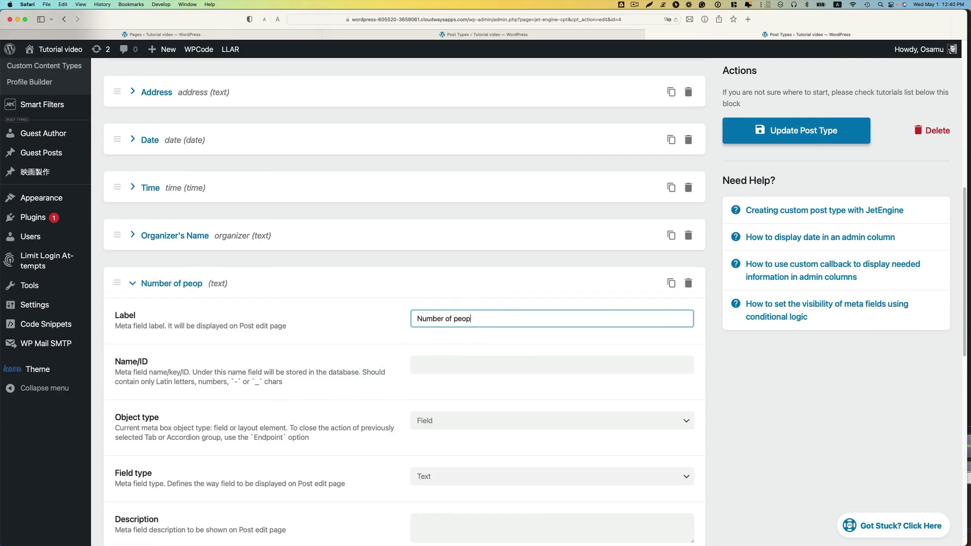
{"action": "left_click", "coordinate": [492, 367]}
{"action": "scroll", "coordinate": [506, 384], "scroll_direction": "down", "scroll_amount": 2}
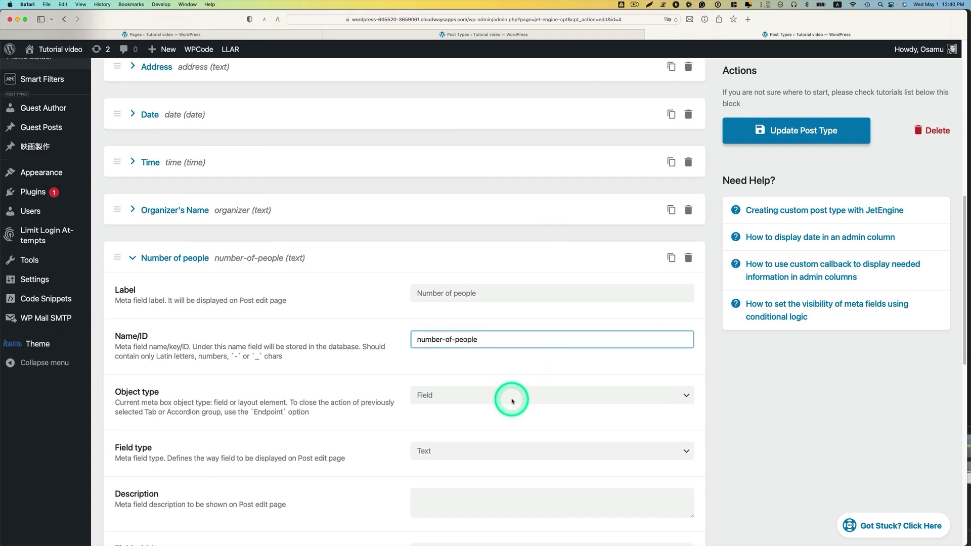
{"action": "left_click", "coordinate": [452, 386]}
{"action": "left_click", "coordinate": [445, 379]}
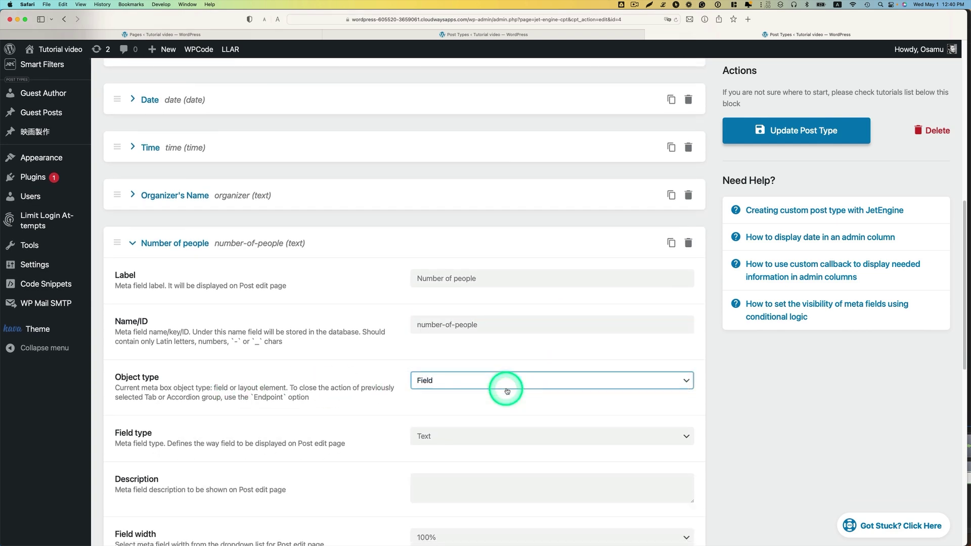
Make it a Select field with Manual Input options and update the Events post type
{"action": "scroll", "coordinate": [505, 385], "scroll_direction": "down", "scroll_amount": 2}
{"action": "left_click", "coordinate": [422, 376]}
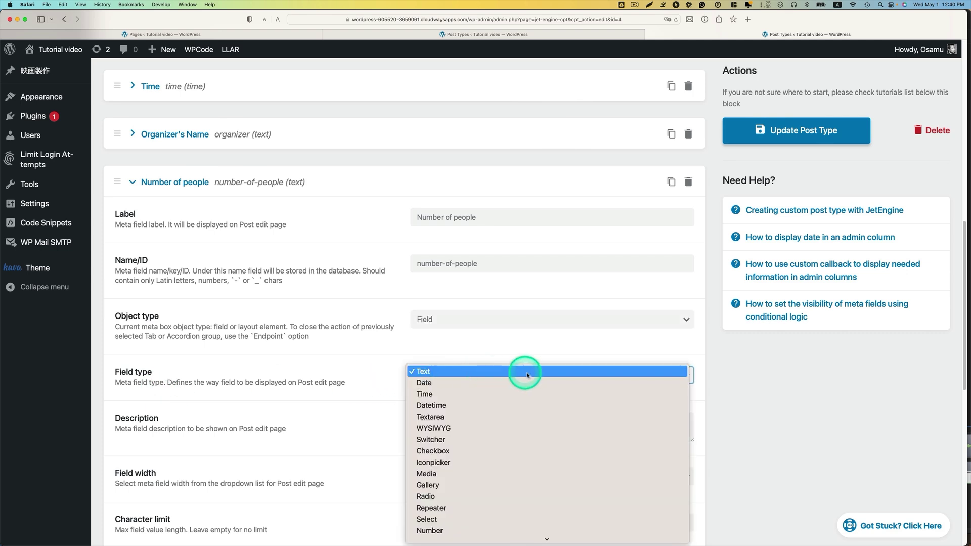
{"action": "scroll", "coordinate": [521, 412], "scroll_direction": "down", "scroll_amount": 3}
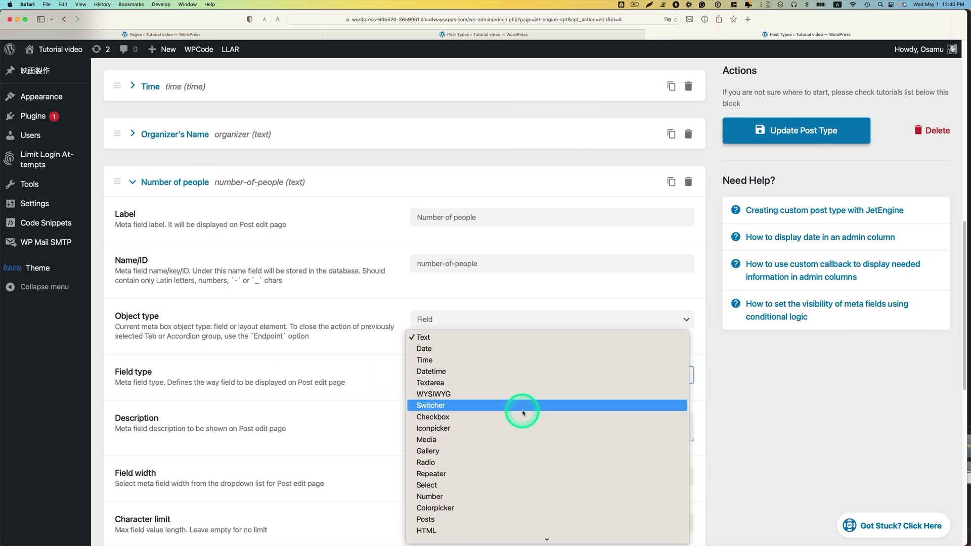
{"action": "left_click", "coordinate": [428, 486]}
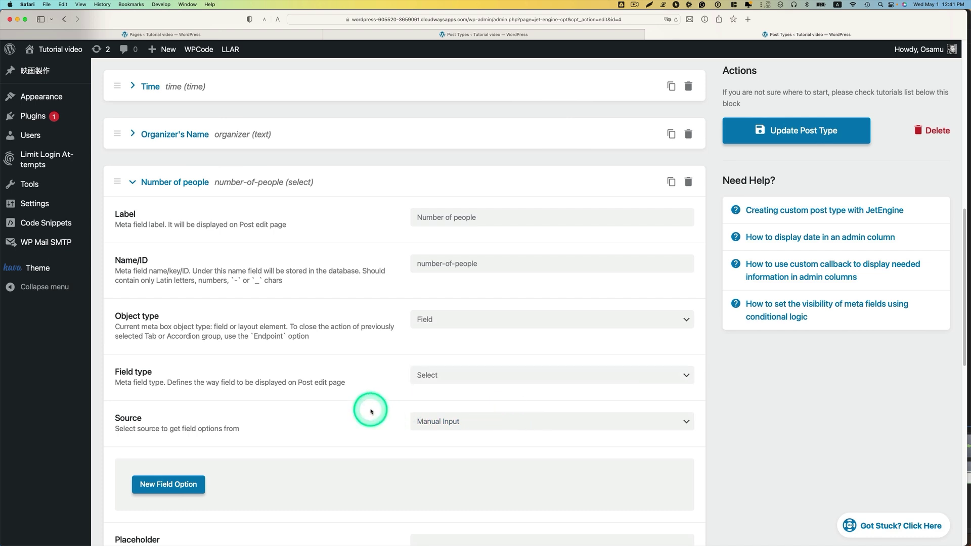
{"action": "scroll", "coordinate": [371, 411], "scroll_direction": "down", "scroll_amount": 2}
{"action": "left_click", "coordinate": [445, 396]}
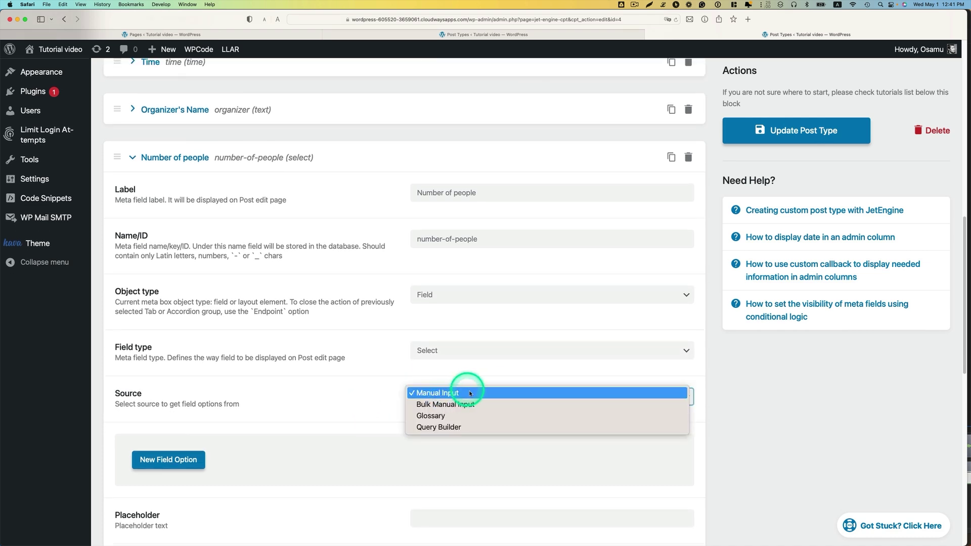
{"action": "left_click", "coordinate": [357, 398]}
{"action": "left_click", "coordinate": [799, 132]}
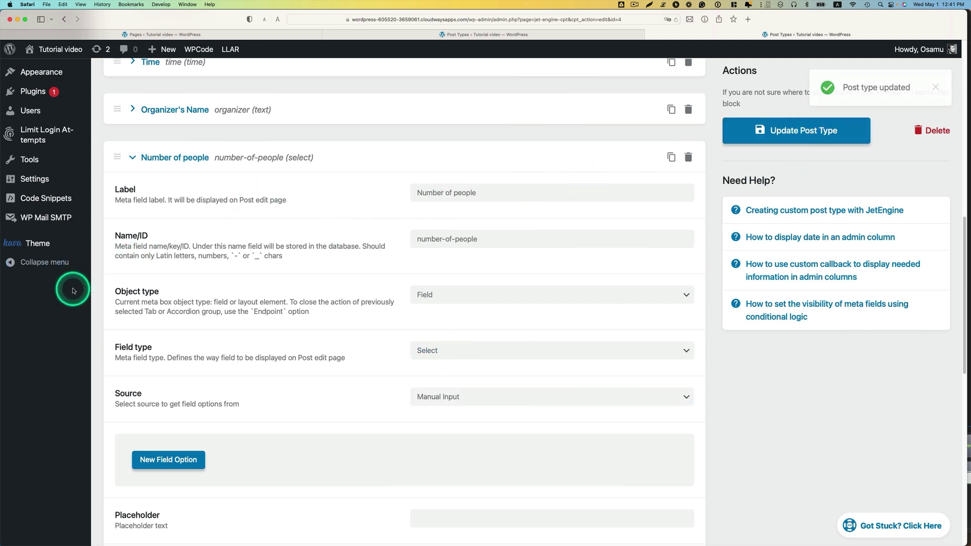
{"action": "scroll", "coordinate": [79, 278], "scroll_direction": "up", "scroll_amount": 5}
{"action": "mouse_move", "coordinate": [76, 289]}
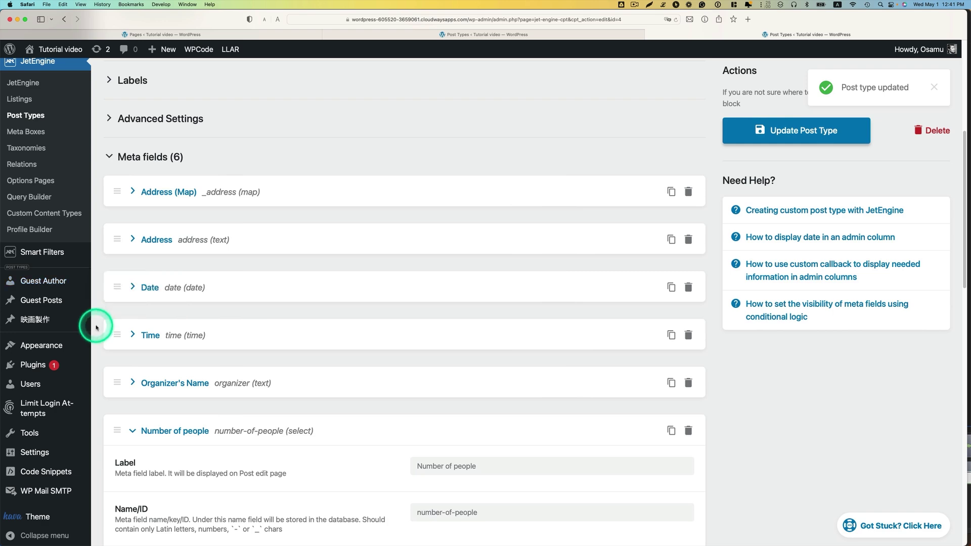
Review the Number of people glossary's items, then go to JetEngine's Post Types list
{"action": "mouse_move", "coordinate": [73, 324]}
{"action": "scroll", "coordinate": [73, 324], "scroll_direction": "up", "scroll_amount": 3}
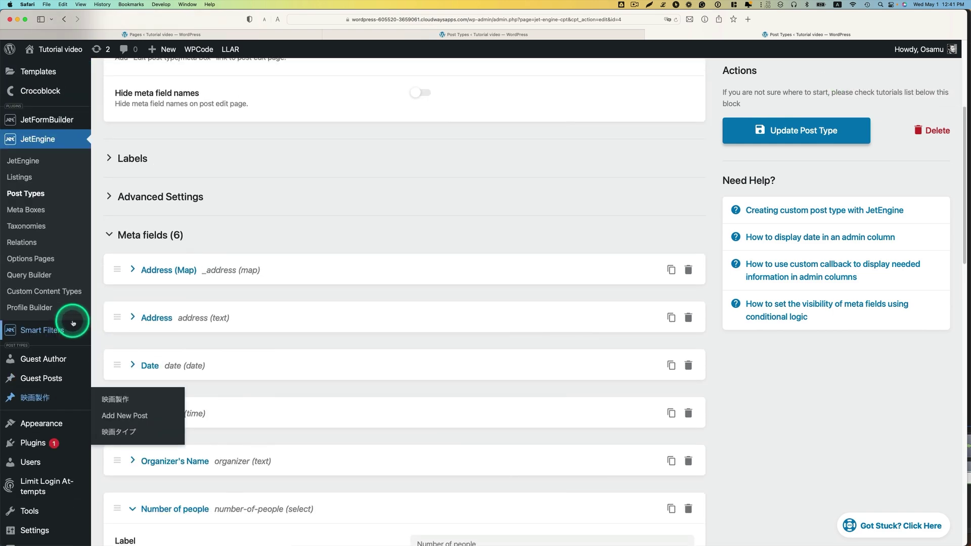
{"action": "left_click", "coordinate": [40, 162]}
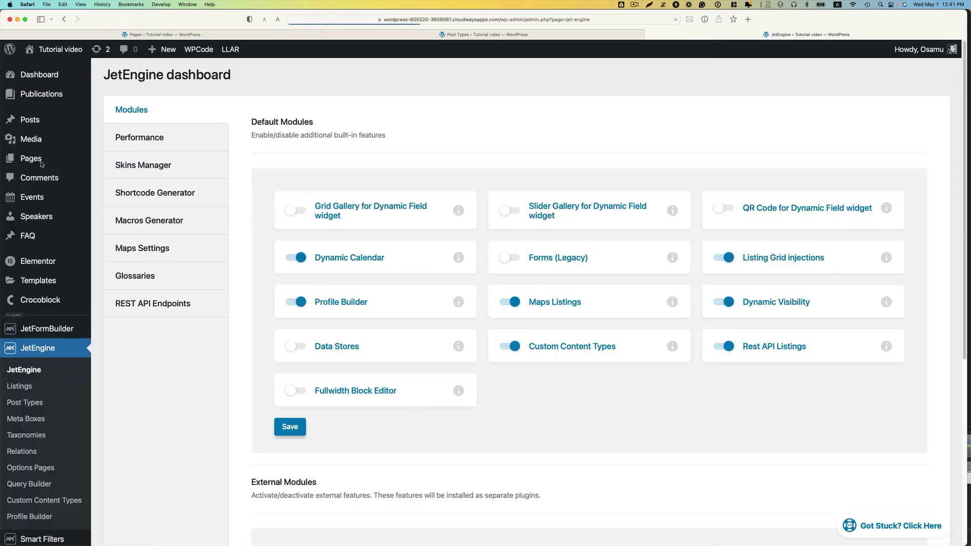
{"action": "left_click", "coordinate": [152, 284]}
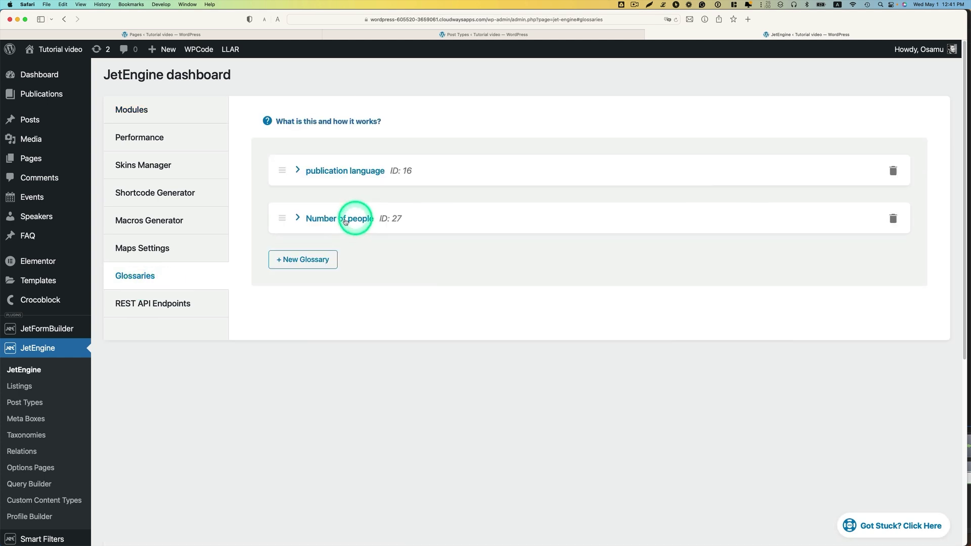
{"action": "left_click", "coordinate": [326, 221]}
{"action": "scroll", "coordinate": [384, 313], "scroll_direction": "down", "scroll_amount": 1}
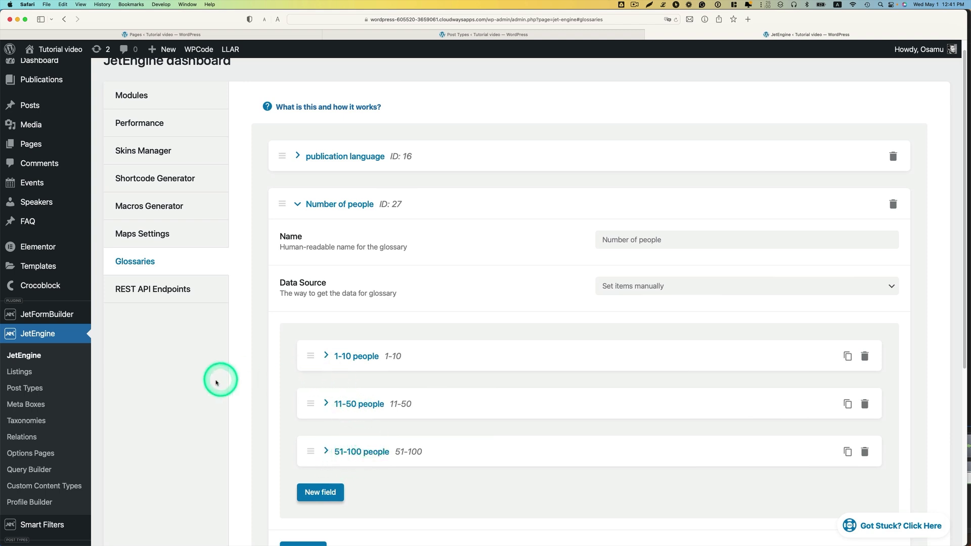
{"action": "left_click", "coordinate": [24, 390]}
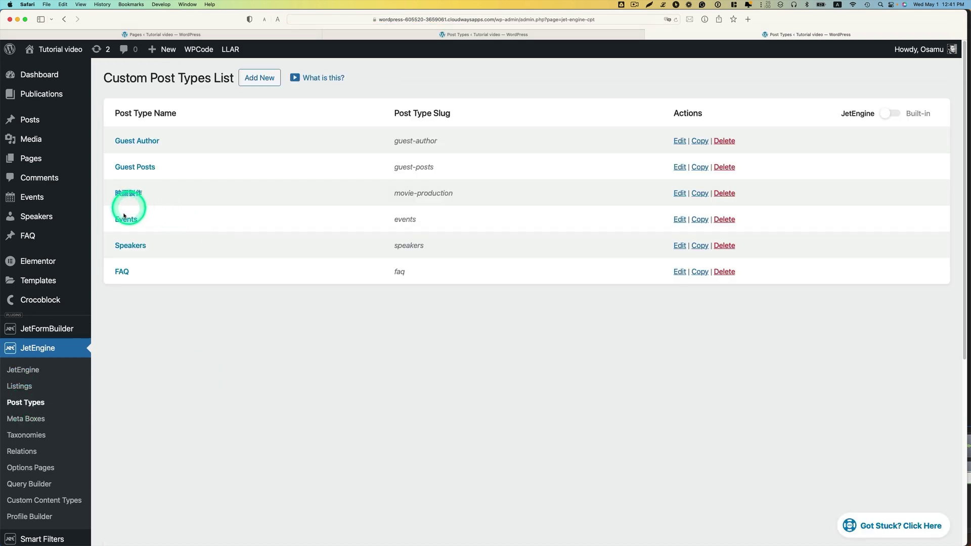
Set the Events Number of people field's options source to the Number of people glossary
{"action": "left_click", "coordinate": [125, 219]}
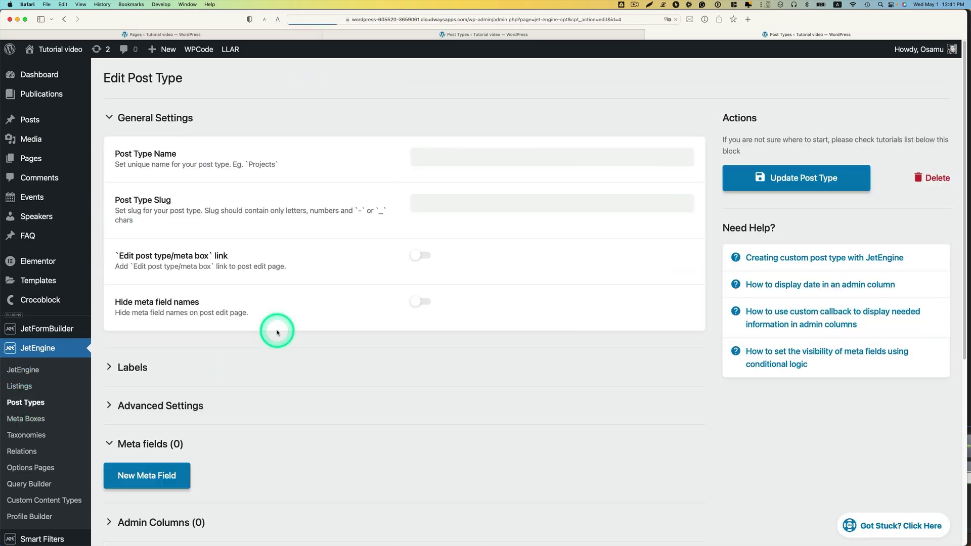
{"action": "scroll", "coordinate": [273, 351], "scroll_direction": "down", "scroll_amount": 5}
{"action": "left_click", "coordinate": [185, 422]}
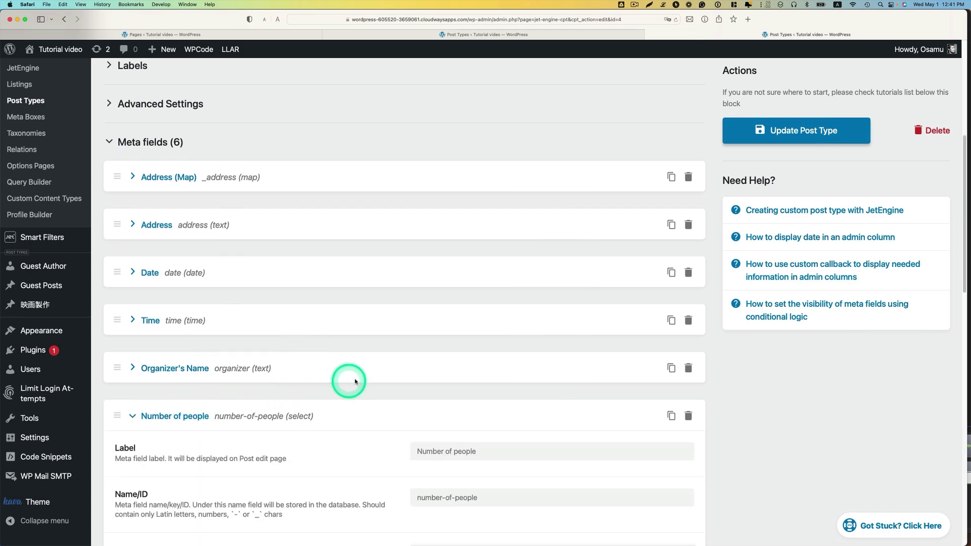
{"action": "scroll", "coordinate": [366, 374], "scroll_direction": "down", "scroll_amount": 3}
{"action": "scroll", "coordinate": [303, 399], "scroll_direction": "down", "scroll_amount": 3}
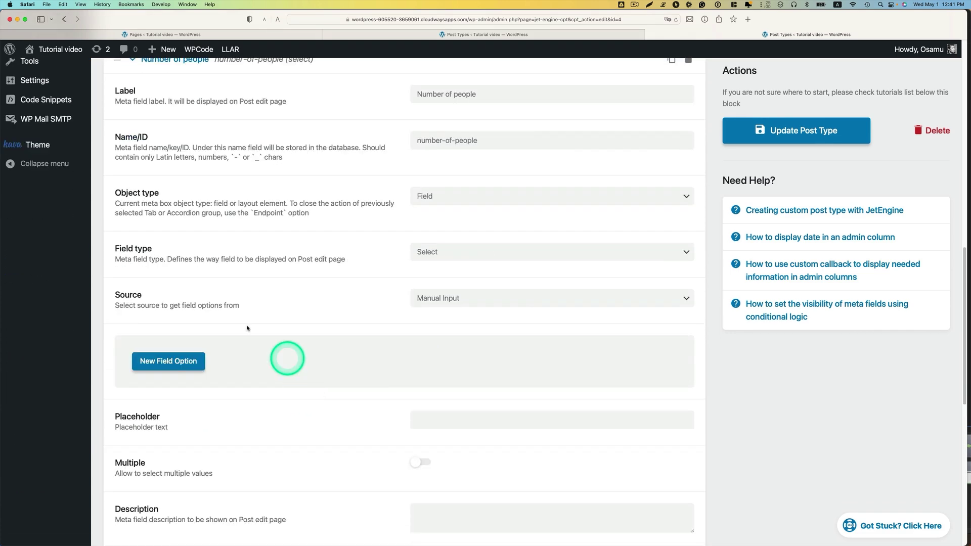
{"action": "left_click", "coordinate": [444, 297]}
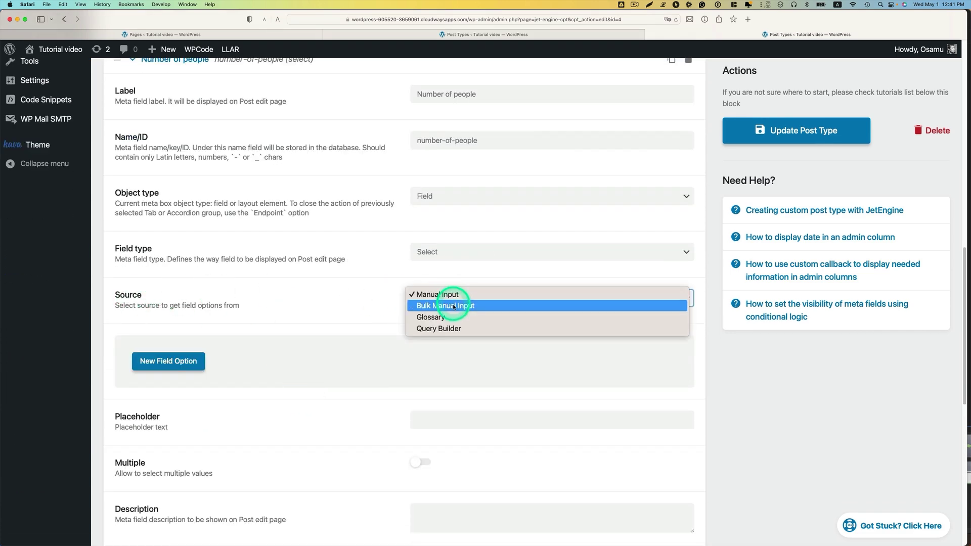
{"action": "left_click", "coordinate": [444, 317]}
{"action": "scroll", "coordinate": [374, 341], "scroll_direction": "down", "scroll_amount": 1}
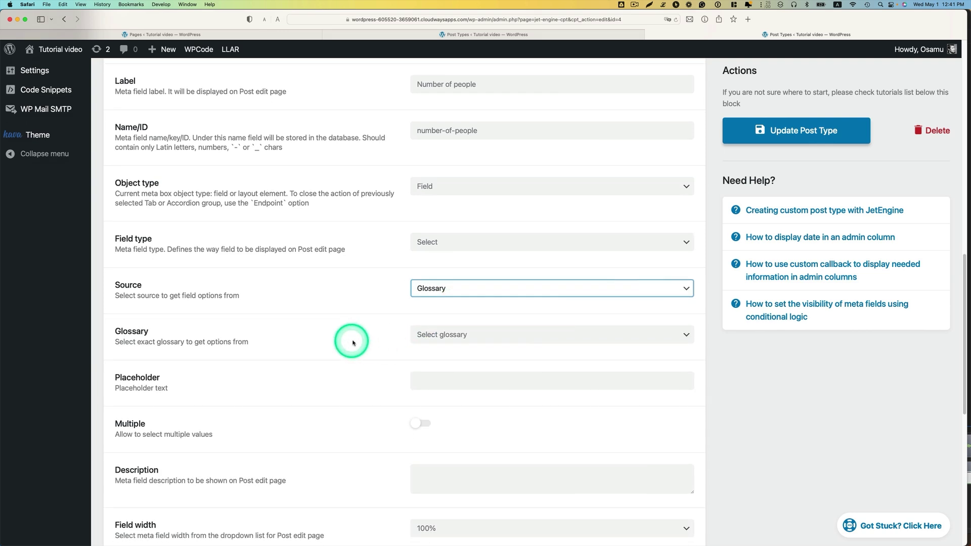
{"action": "left_click", "coordinate": [482, 333]}
{"action": "left_click", "coordinate": [473, 354]}
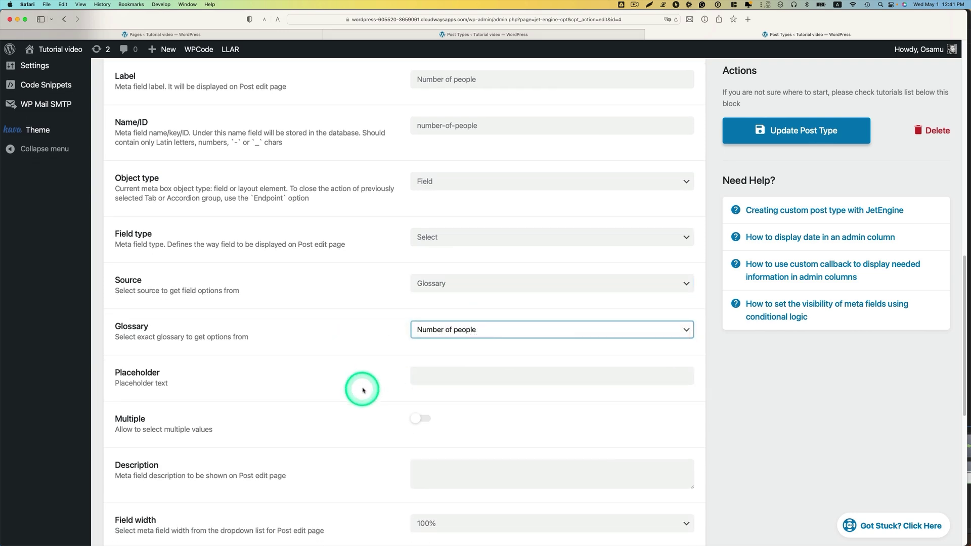
Enable quick edit support for the field and update the Events post type
{"action": "scroll", "coordinate": [362, 384], "scroll_direction": "down", "scroll_amount": 6}
{"action": "left_click", "coordinate": [407, 339]}
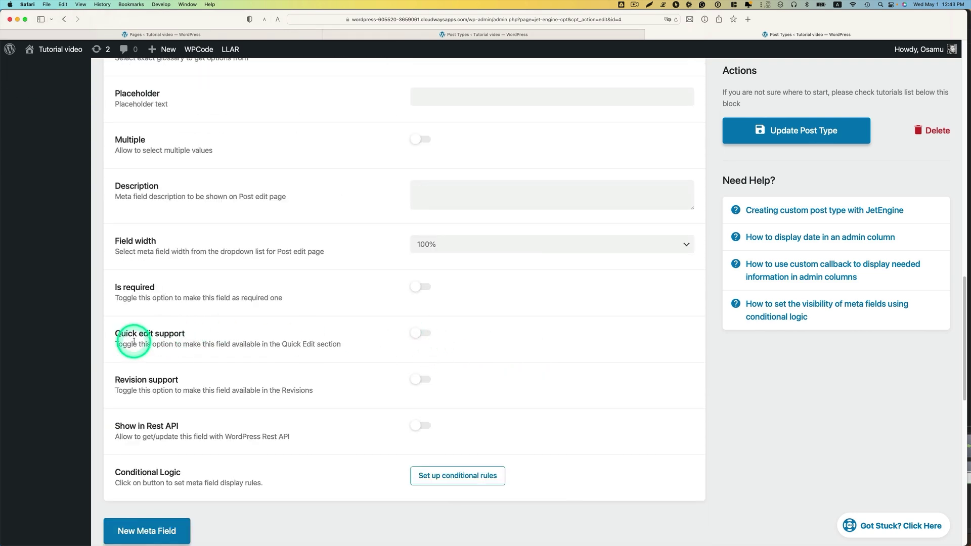
{"action": "left_click", "coordinate": [423, 333]}
{"action": "scroll", "coordinate": [484, 332], "scroll_direction": "down", "scroll_amount": 6}
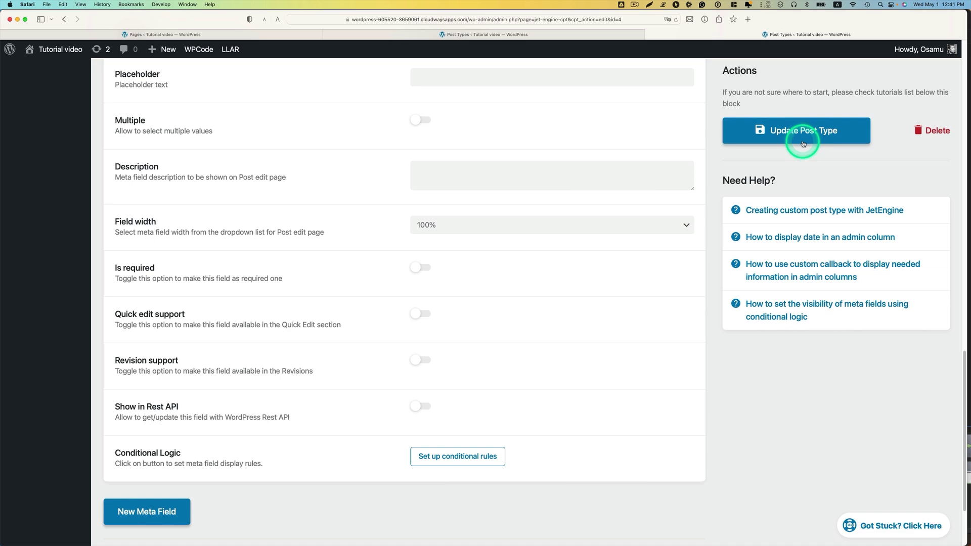
{"action": "left_click", "coordinate": [799, 138]}
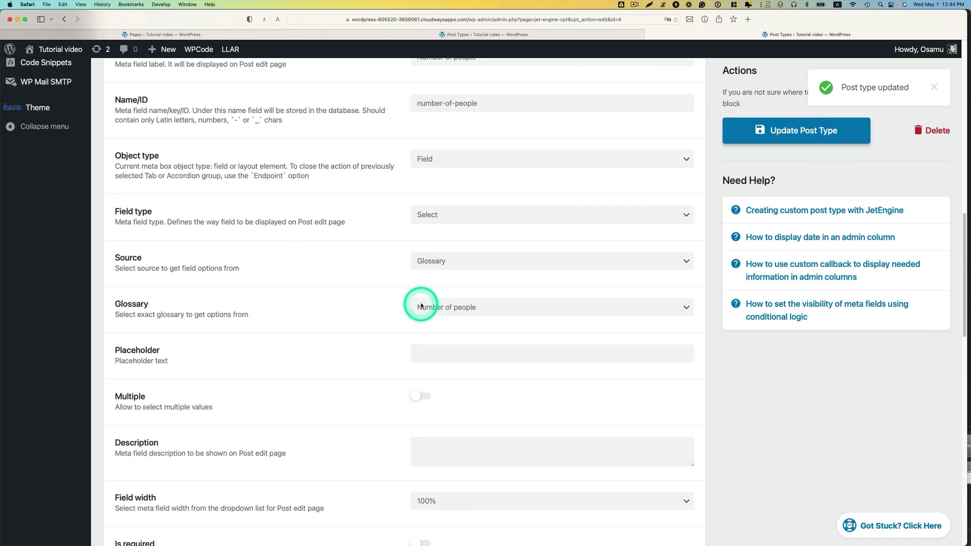
{"action": "scroll", "coordinate": [418, 245], "scroll_direction": "up", "scroll_amount": 15}
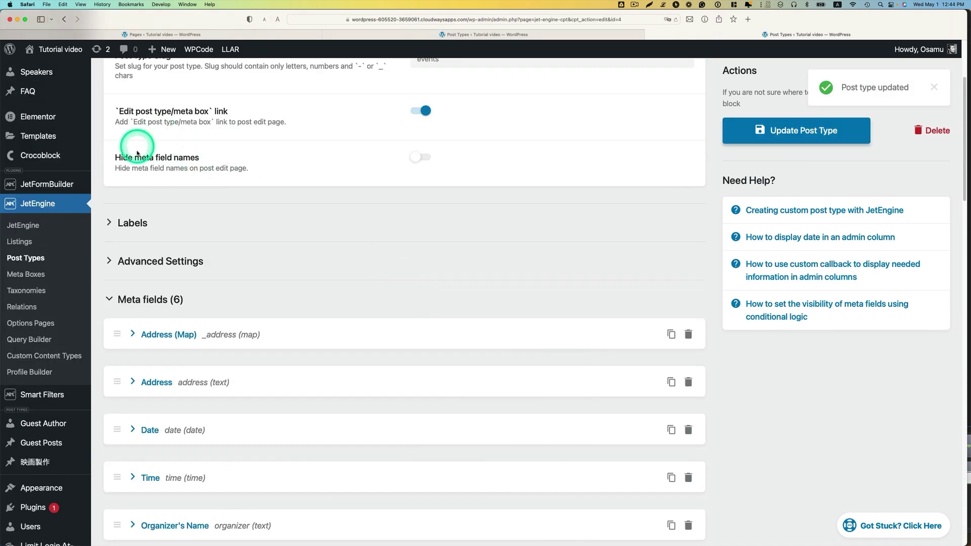
{"action": "scroll", "coordinate": [137, 153], "scroll_direction": "up", "scroll_amount": 3}
{"action": "left_click", "coordinate": [113, 199]}
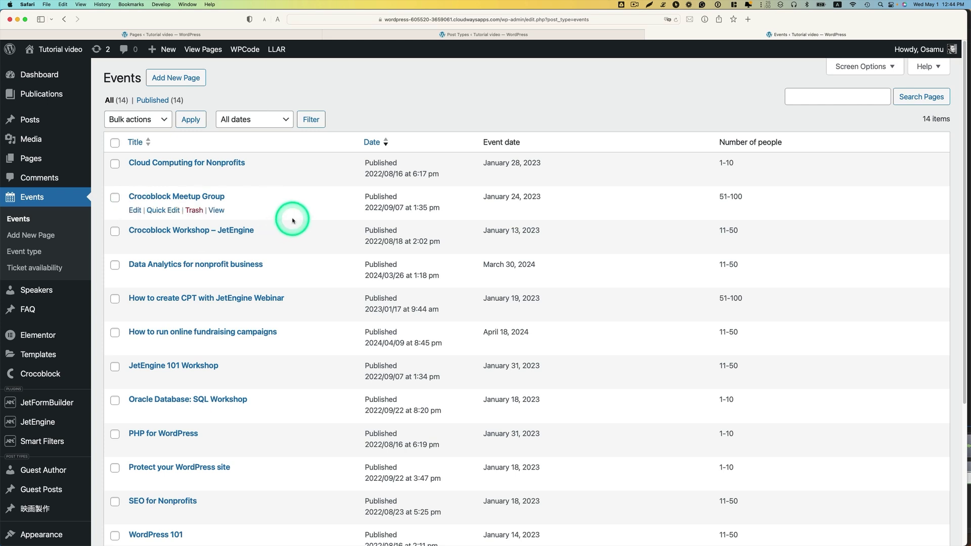
Quick-edit Cloud Computing for Nonprofits, keep Number of people at 1-10 people, and update
{"action": "scroll", "coordinate": [291, 216], "scroll_direction": "down", "scroll_amount": 1}
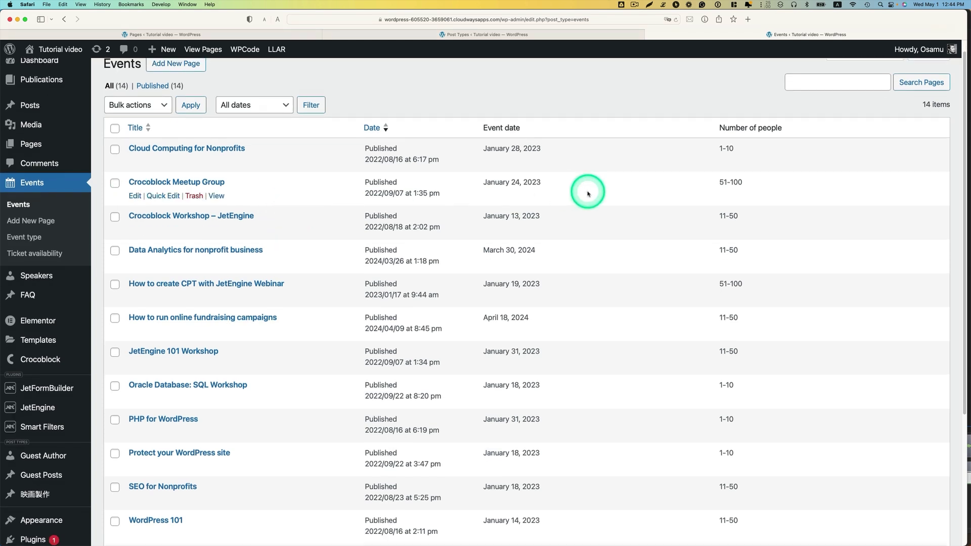
{"action": "scroll", "coordinate": [711, 151], "scroll_direction": "down", "scroll_amount": 1}
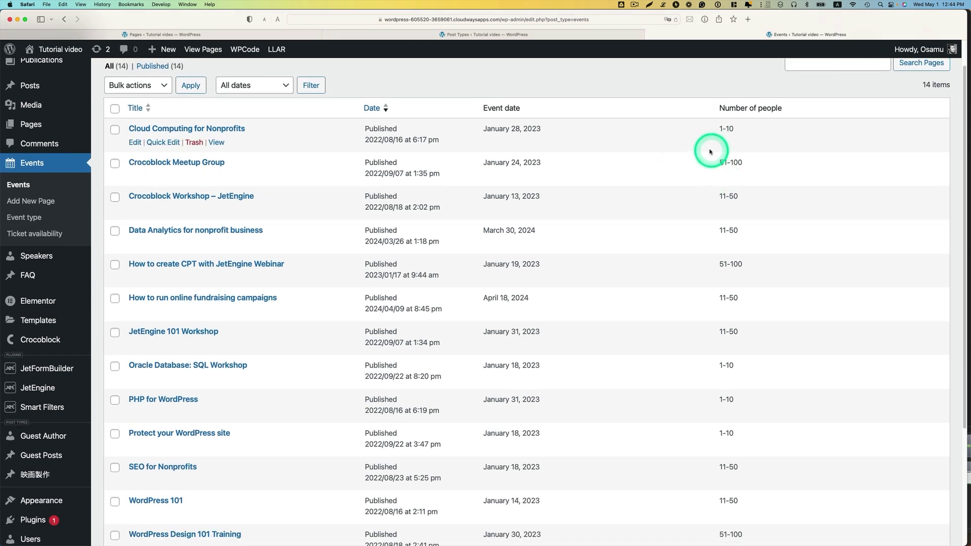
{"action": "left_click", "coordinate": [171, 147]}
{"action": "left_click", "coordinate": [268, 407]}
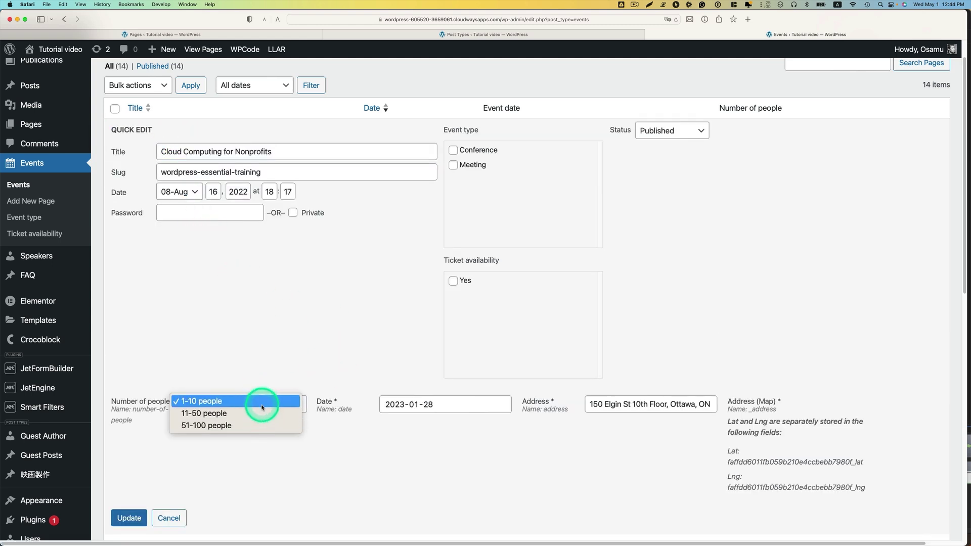
{"action": "left_click", "coordinate": [262, 407]}
{"action": "left_click", "coordinate": [129, 518]}
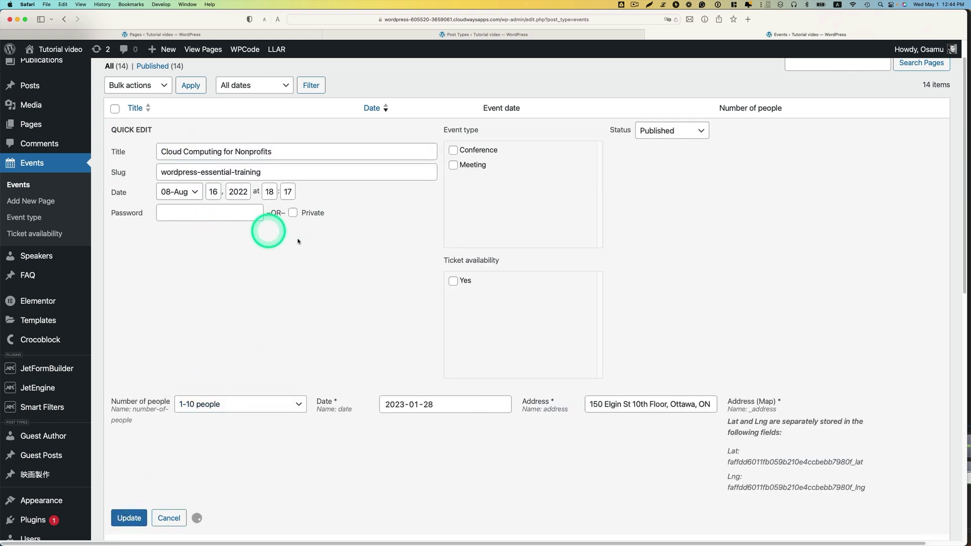
{"action": "scroll", "coordinate": [481, 217], "scroll_direction": "down", "scroll_amount": 3}
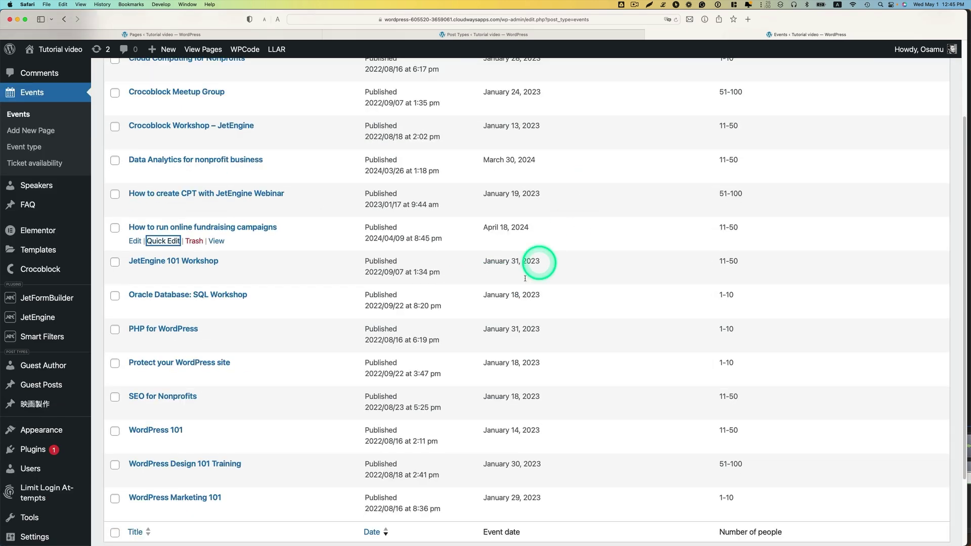
{"action": "mouse_move", "coordinate": [78, 340]}
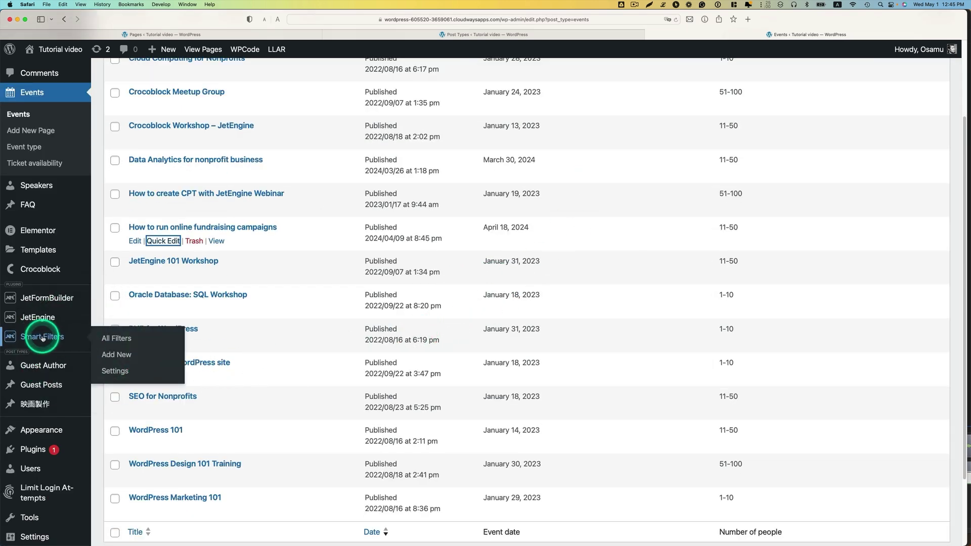
Create a Select smart filter 'Number of people for Events' with Manual Input data source
{"action": "left_click", "coordinate": [121, 356]}
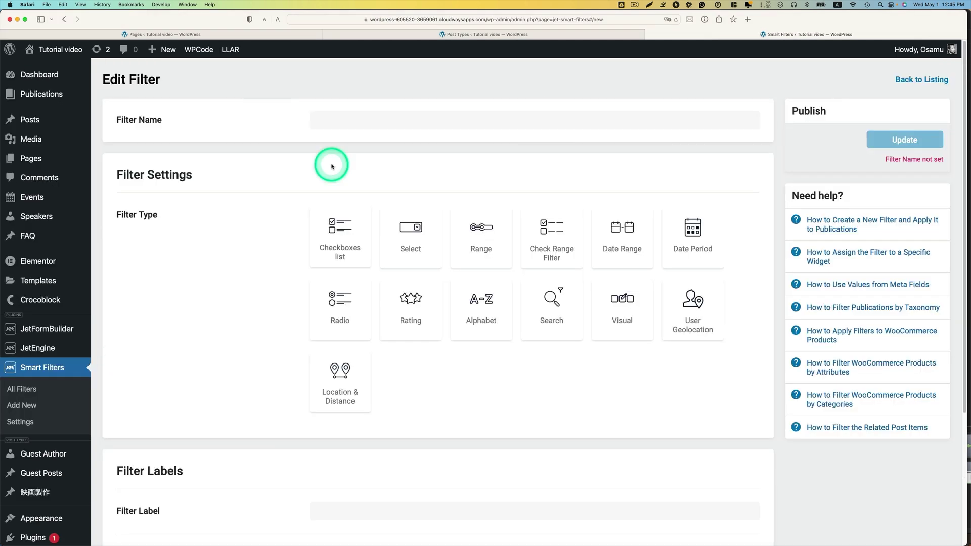
{"action": "left_click", "coordinate": [347, 121]}
{"action": "type", "text": "Number of people for Events"}
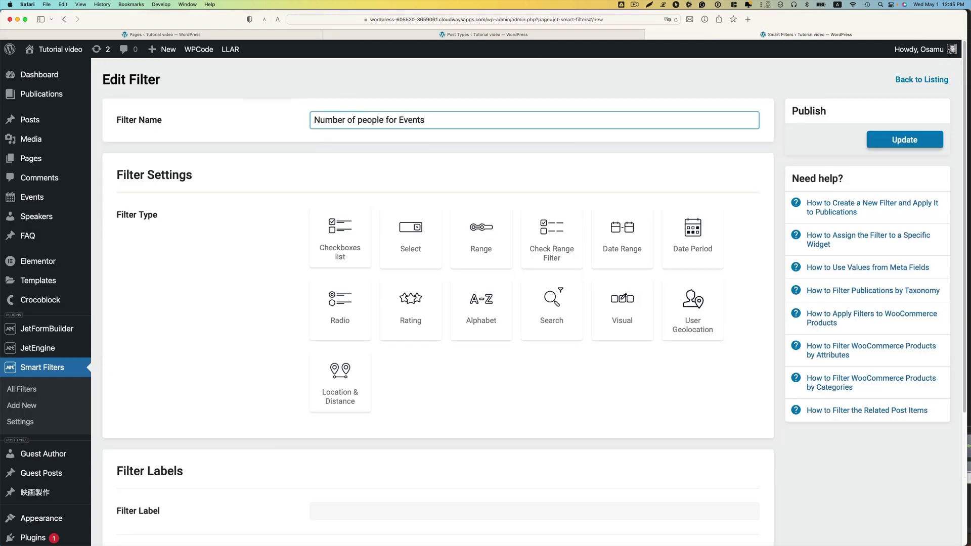
{"action": "left_click", "coordinate": [394, 243]}
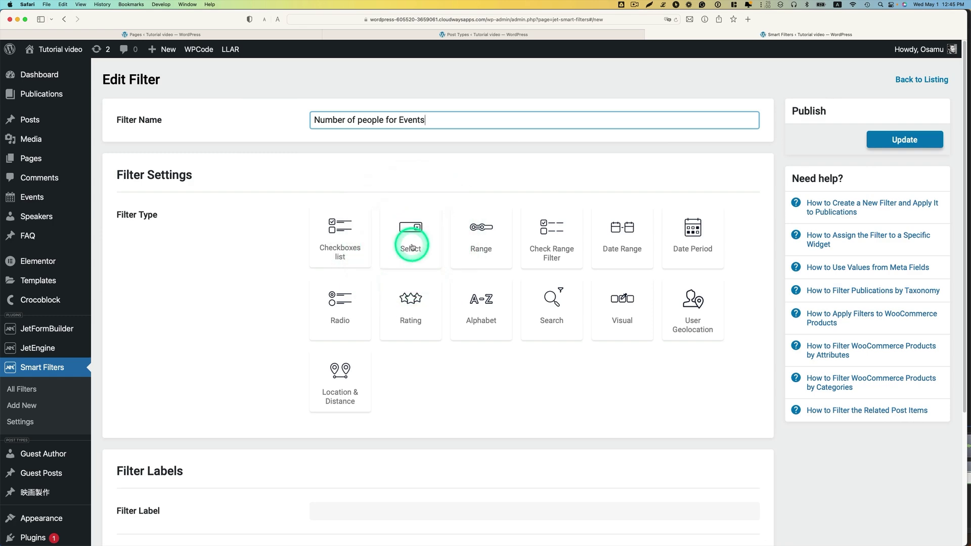
{"action": "left_click", "coordinate": [412, 247]}
{"action": "scroll", "coordinate": [415, 253], "scroll_direction": "down", "scroll_amount": 5}
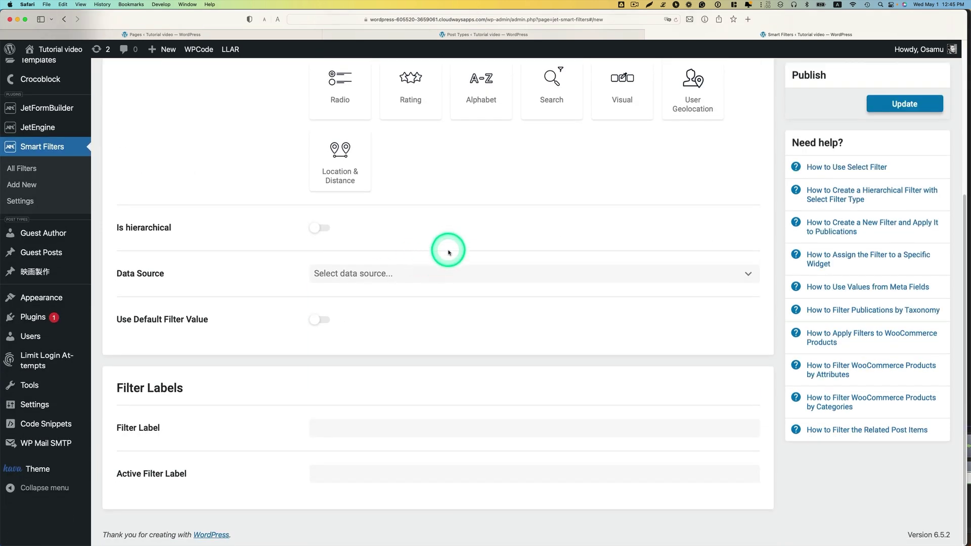
{"action": "left_click", "coordinate": [399, 273]}
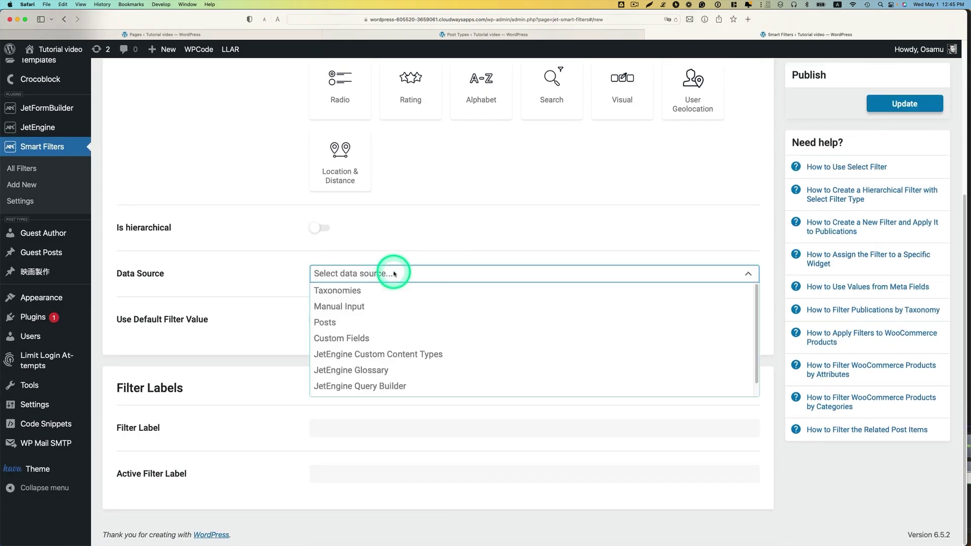
{"action": "left_click", "coordinate": [342, 309]}
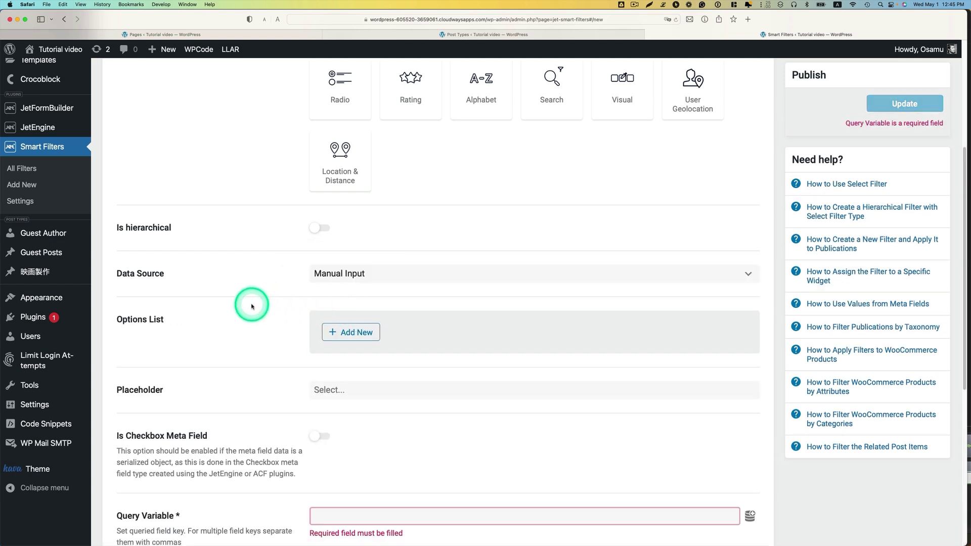
Add a first manual option labelled '1-10 people' to the filter's options list
{"action": "scroll", "coordinate": [243, 324], "scroll_direction": "down", "scroll_amount": 1}
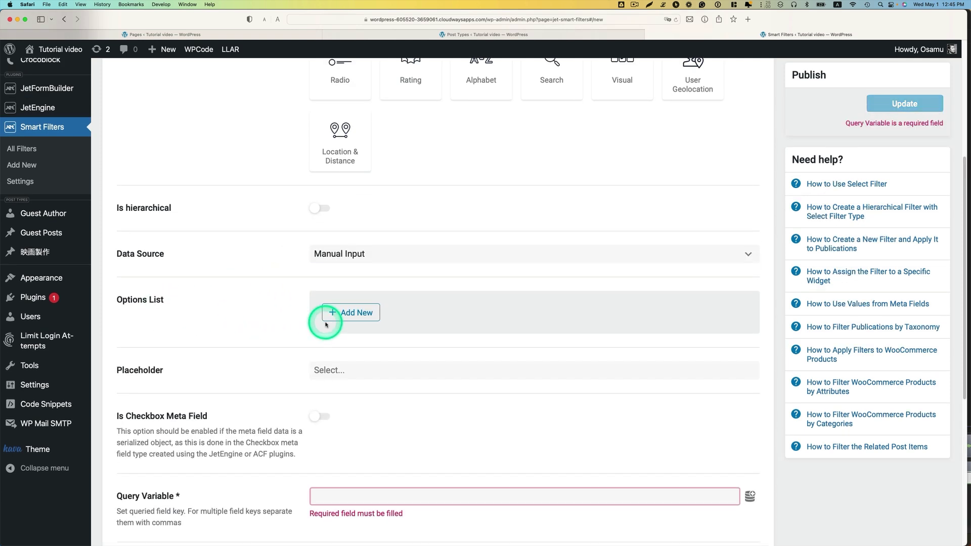
{"action": "left_click", "coordinate": [354, 313]}
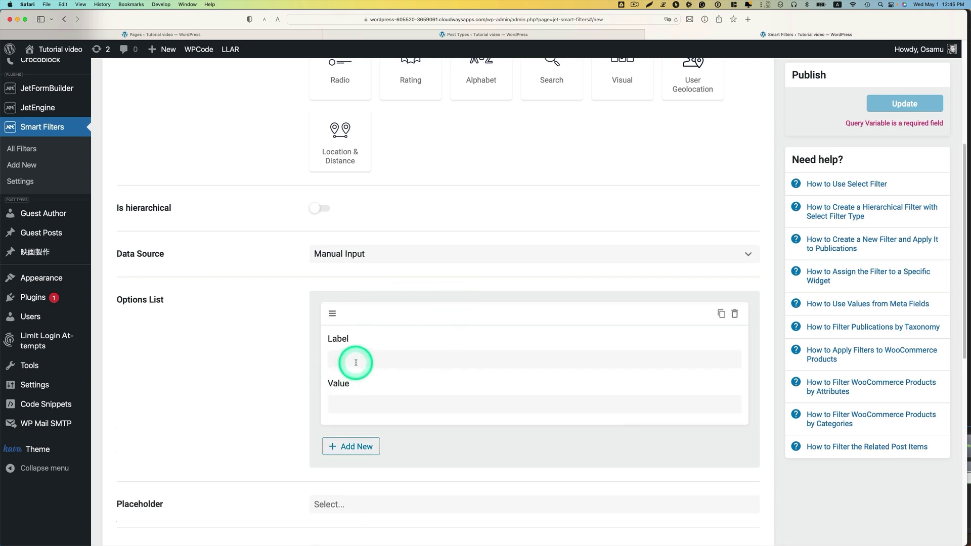
{"action": "left_click", "coordinate": [396, 356]}
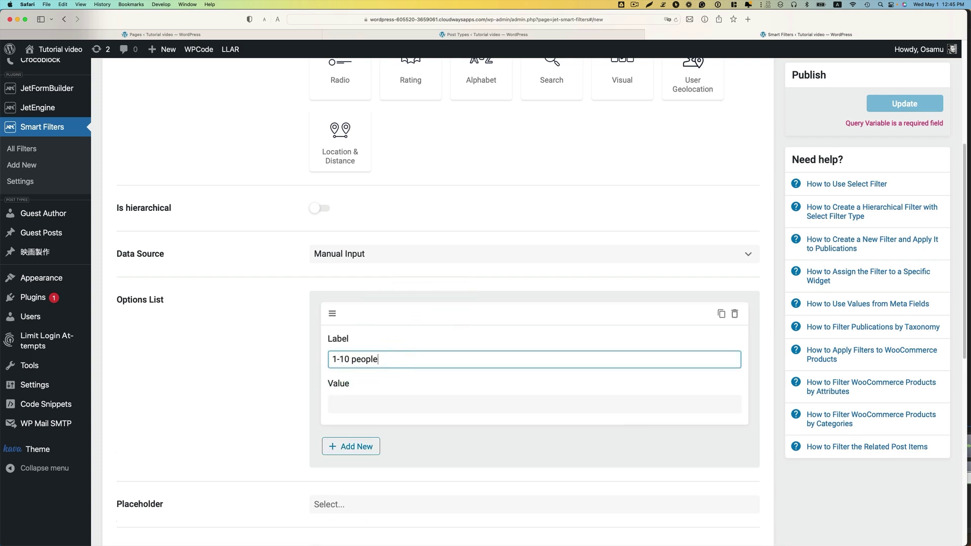
{"action": "left_click", "coordinate": [421, 403]}
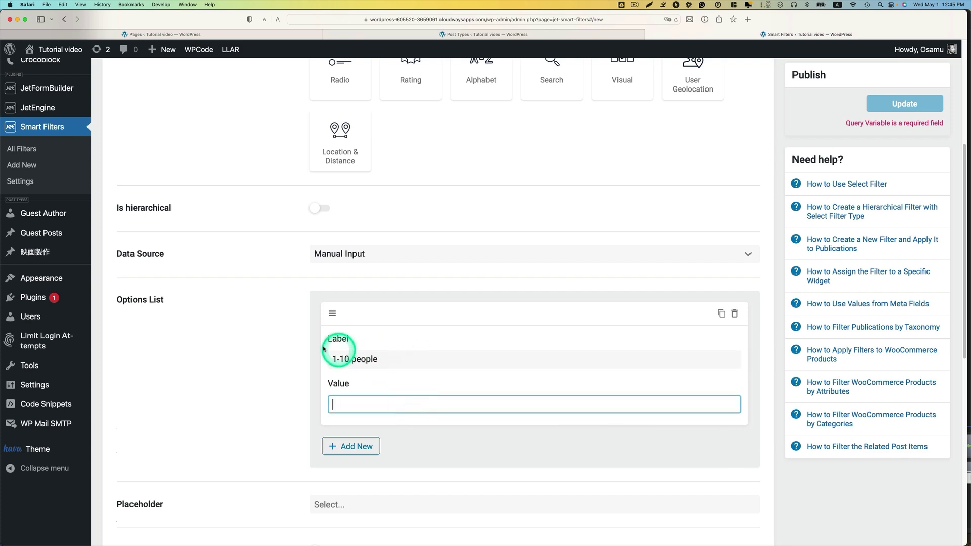
{"action": "scroll", "coordinate": [30, 244], "scroll_direction": "up", "scroll_amount": 5}
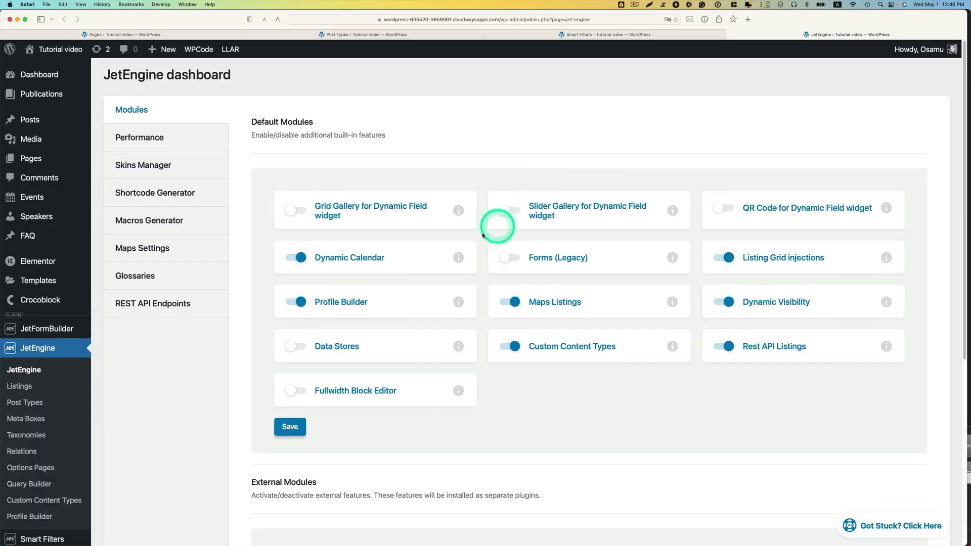
Copy the stored value 1-10 from the Number of people glossary's 1-10 people item
{"action": "left_click", "coordinate": [146, 277]}
{"action": "left_click", "coordinate": [366, 226]}
{"action": "scroll", "coordinate": [581, 298], "scroll_direction": "down", "scroll_amount": 5}
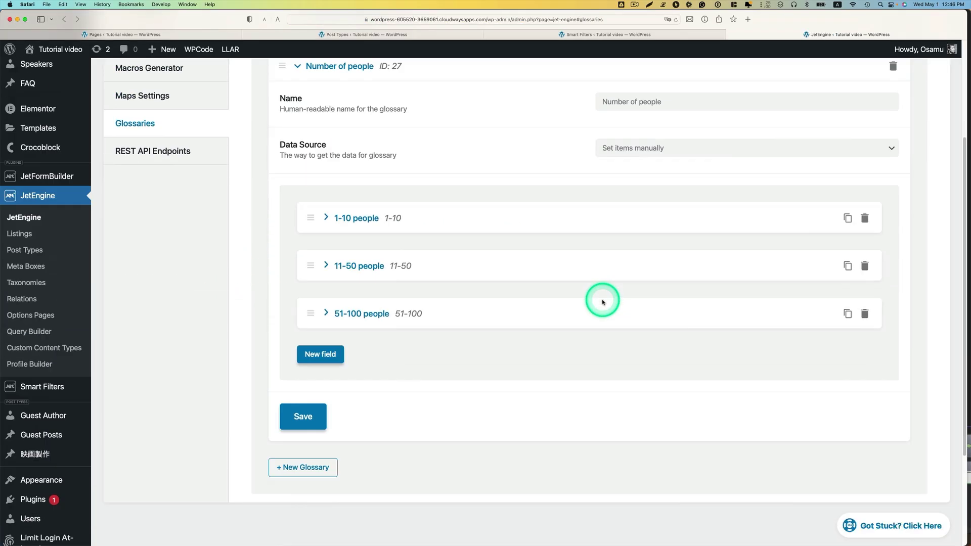
{"action": "left_click", "coordinate": [370, 219]}
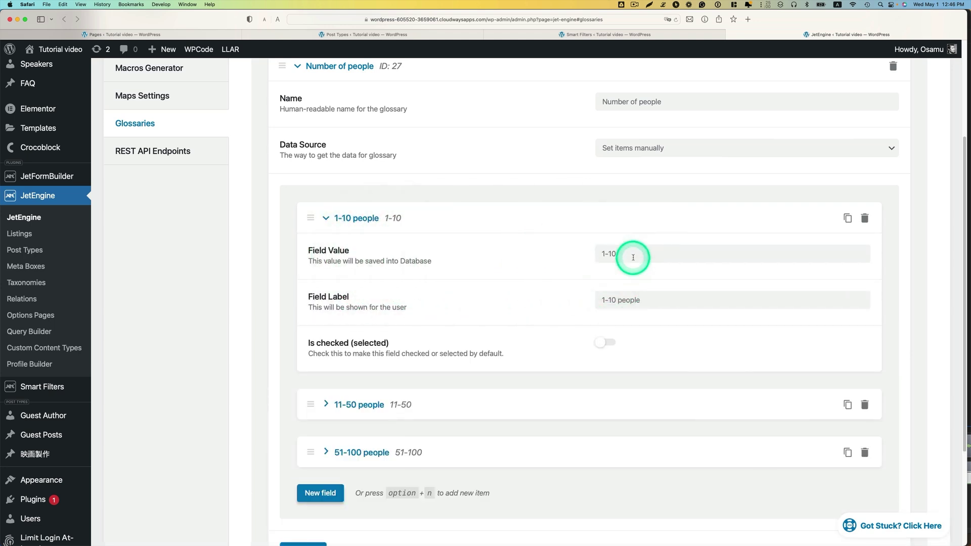
{"action": "left_click_drag", "start_coordinate": [603, 251], "coordinate": [564, 269]}
{"action": "key", "text": "super+c"}
{"action": "left_click", "coordinate": [684, 34]}
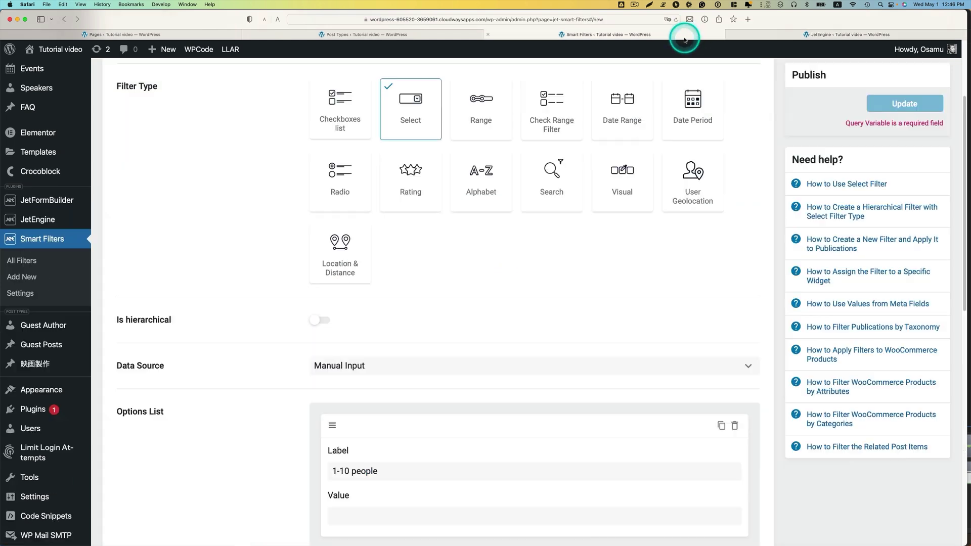
Paste 1-10 as the first option's value and duplicate it into an 11-50 people option
{"action": "scroll", "coordinate": [440, 384], "scroll_direction": "down", "scroll_amount": 4}
{"action": "left_click", "coordinate": [400, 392]}
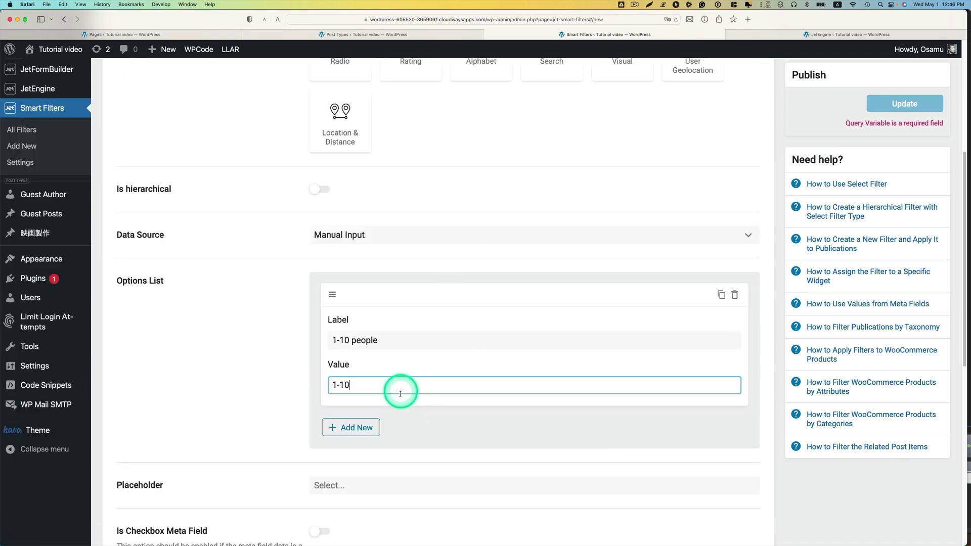
{"action": "left_click", "coordinate": [566, 366]}
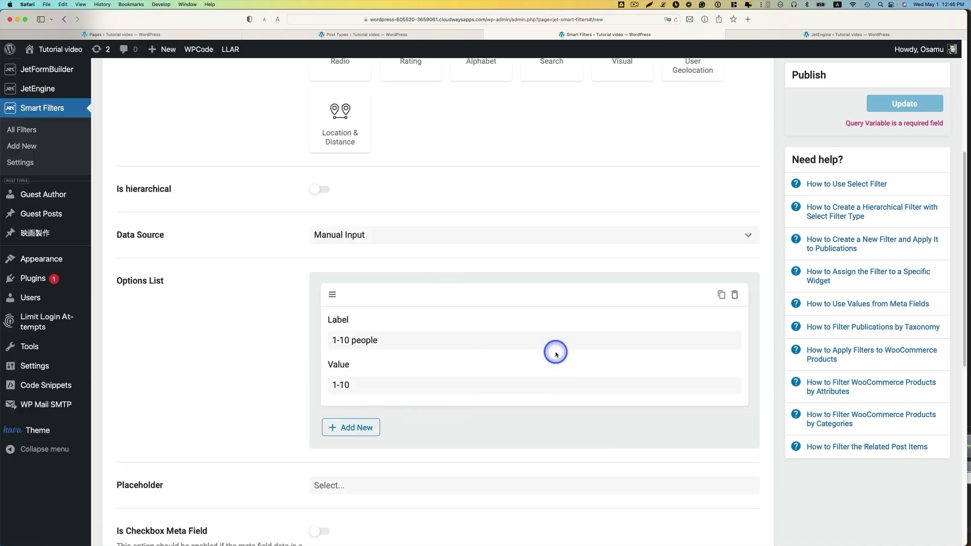
{"action": "left_click", "coordinate": [720, 296]}
{"action": "scroll", "coordinate": [589, 351], "scroll_direction": "down", "scroll_amount": 3}
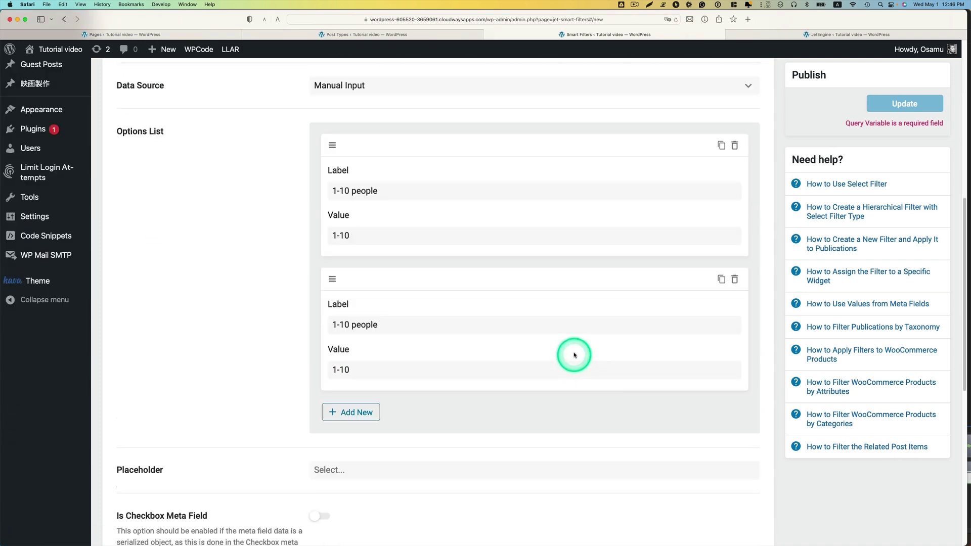
{"action": "left_click", "coordinate": [383, 324]}
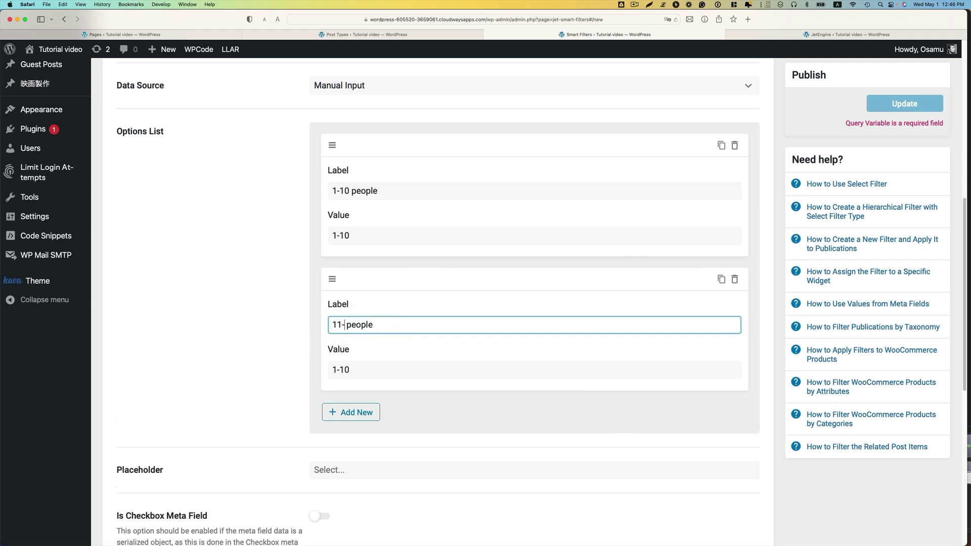
{"action": "left_click", "coordinate": [330, 373]}
{"action": "type", "text": "5"}
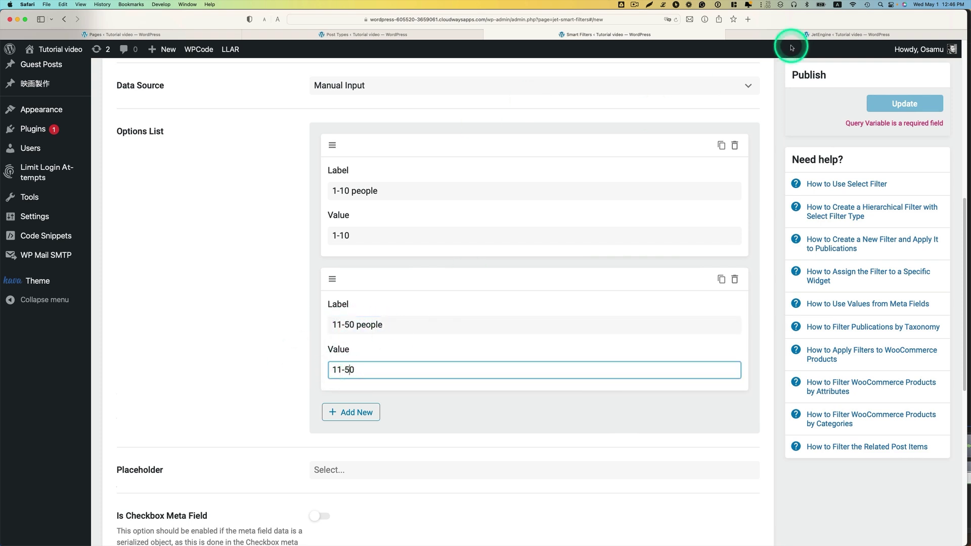
Check the 11-50 and 51-100 people glossary items and take the 51-100 people label
{"action": "left_click", "coordinate": [791, 34]}
{"action": "scroll", "coordinate": [596, 224], "scroll_direction": "down", "scroll_amount": 2}
{"action": "left_click", "coordinate": [358, 329]}
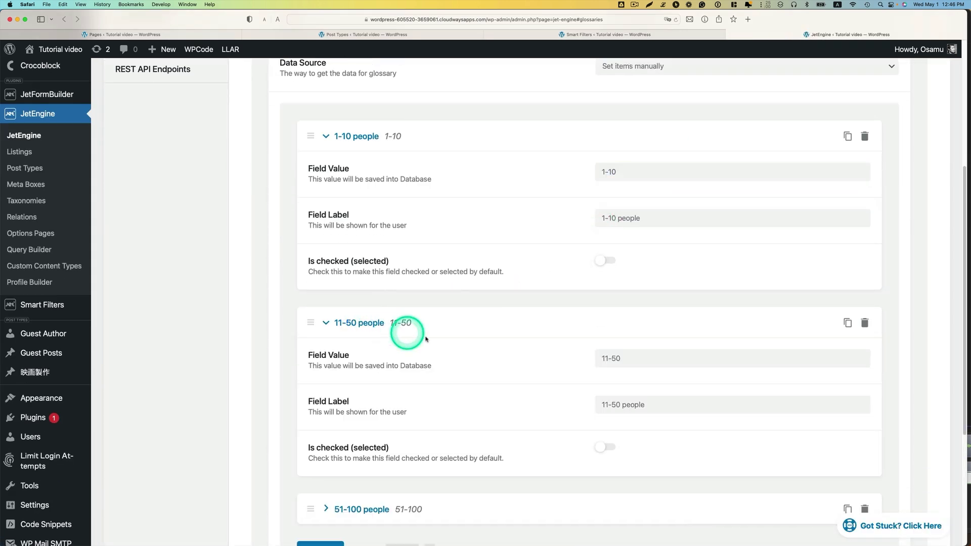
{"action": "scroll", "coordinate": [399, 390], "scroll_direction": "down", "scroll_amount": 3}
{"action": "left_click", "coordinate": [359, 399]}
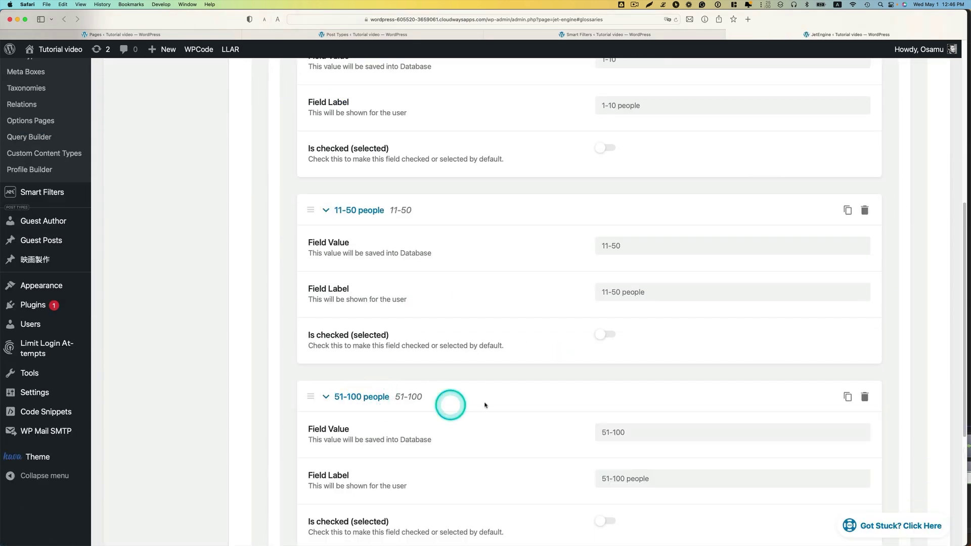
{"action": "scroll", "coordinate": [629, 423], "scroll_direction": "down", "scroll_amount": 1}
{"action": "left_click", "coordinate": [657, 469]}
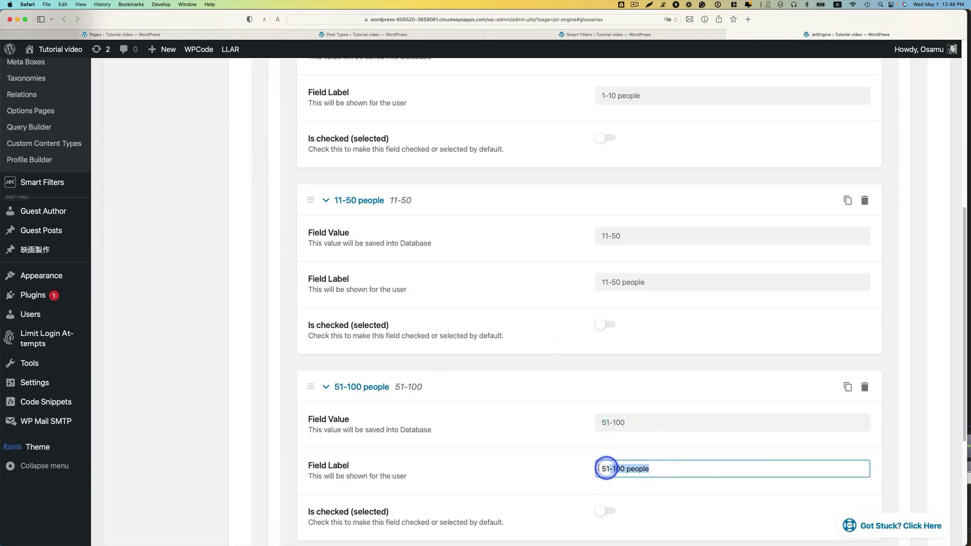
{"action": "left_click", "coordinate": [637, 35]}
Add a third option labelled '51-100 people' with value 51-100
{"action": "scroll", "coordinate": [374, 354], "scroll_direction": "down", "scroll_amount": 2}
{"action": "left_click", "coordinate": [356, 334]}
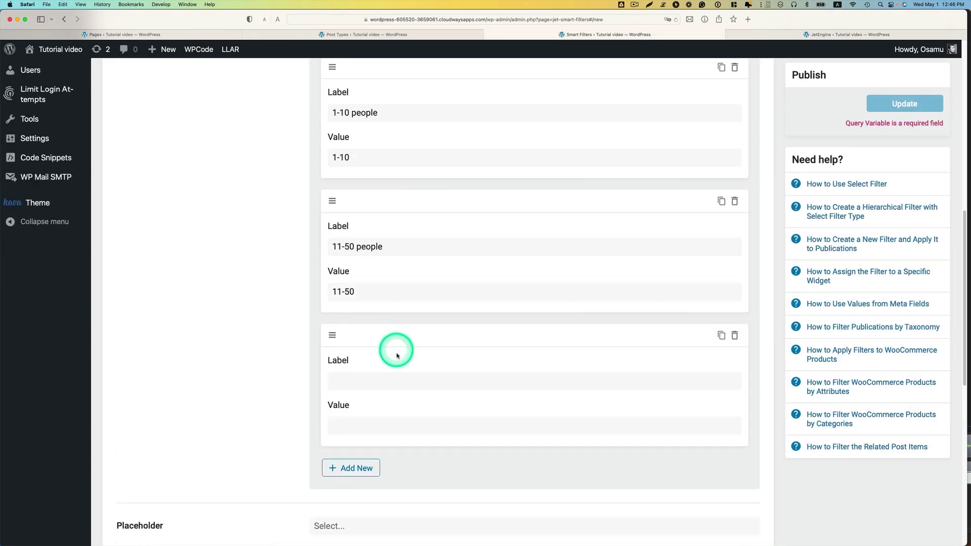
{"action": "left_click", "coordinate": [384, 376]}
{"action": "key", "text": "super+v"}
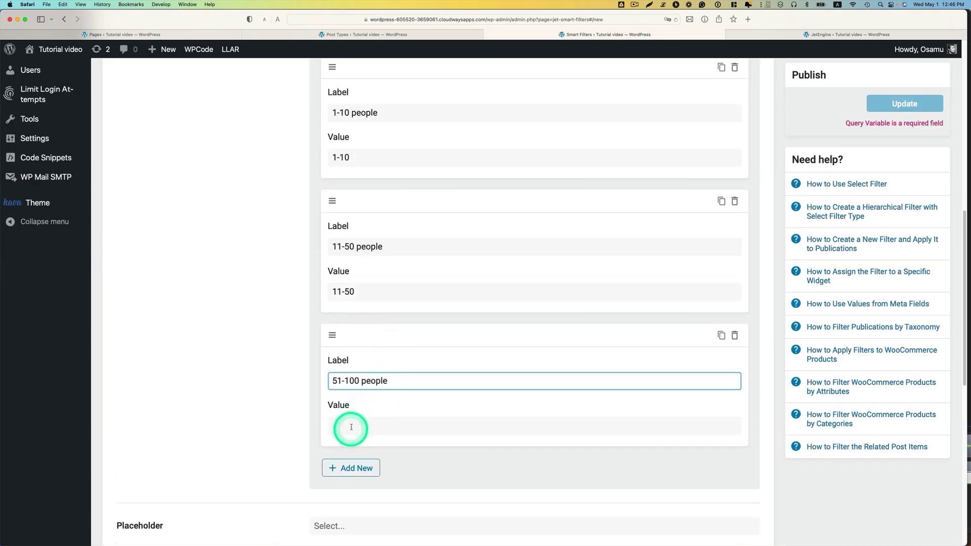
{"action": "left_click", "coordinate": [353, 425]}
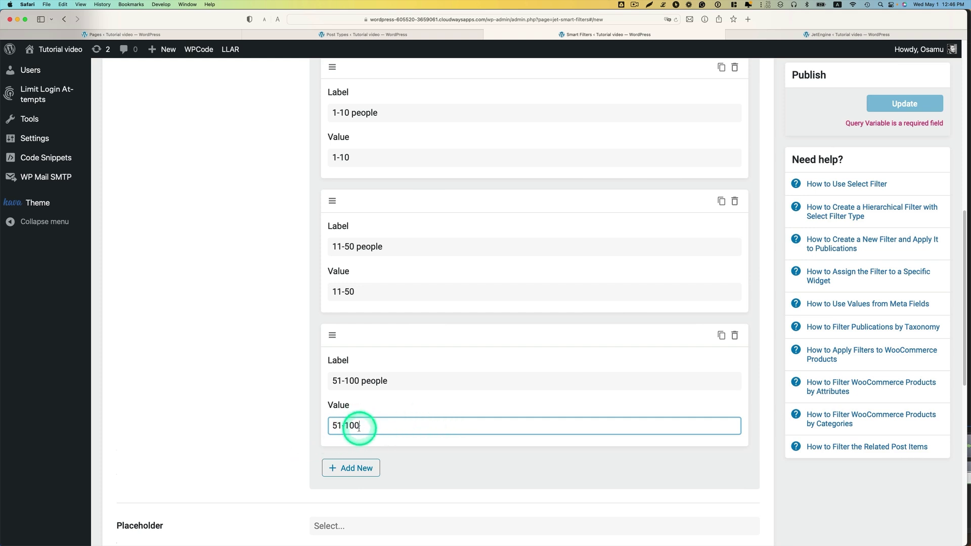
{"action": "scroll", "coordinate": [478, 379], "scroll_direction": "down", "scroll_amount": 3}
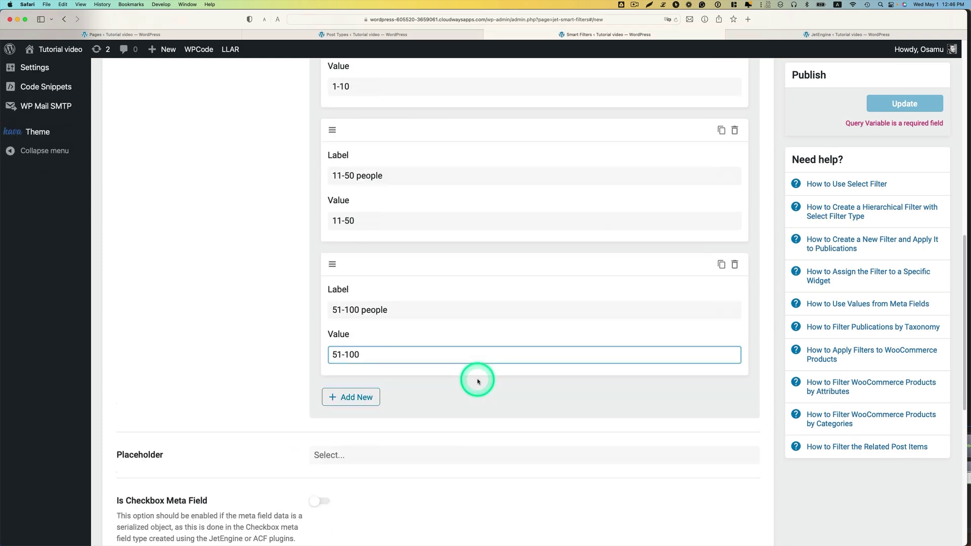
{"action": "scroll", "coordinate": [477, 380], "scroll_direction": "down", "scroll_amount": 6}
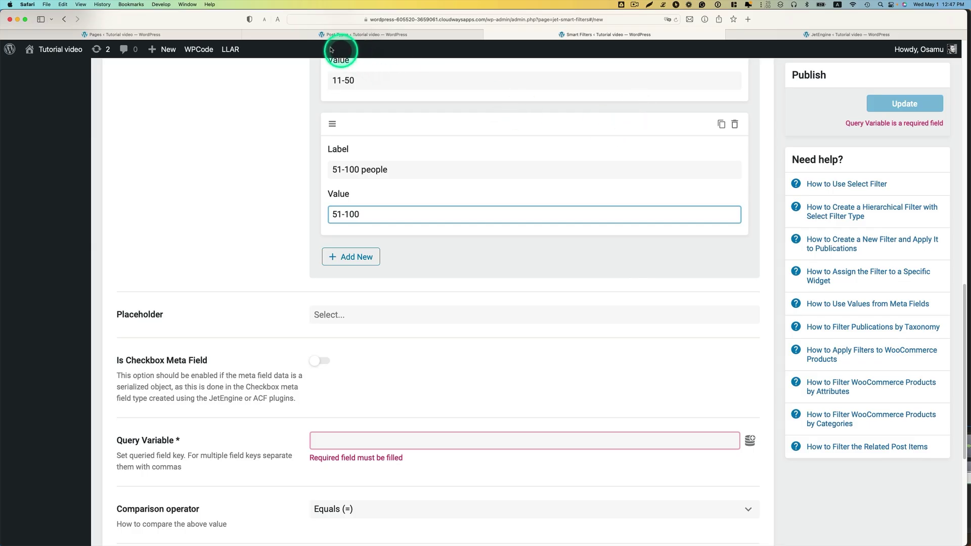
{"action": "left_click", "coordinate": [329, 35]}
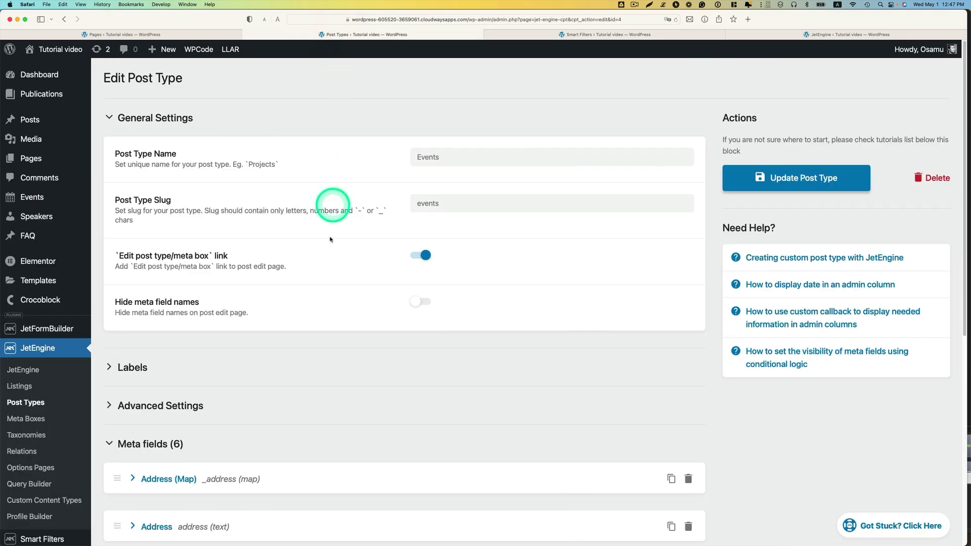
{"action": "scroll", "coordinate": [313, 260], "scroll_direction": "down", "scroll_amount": 10}
{"action": "scroll", "coordinate": [313, 262], "scroll_direction": "down", "scroll_amount": 1}
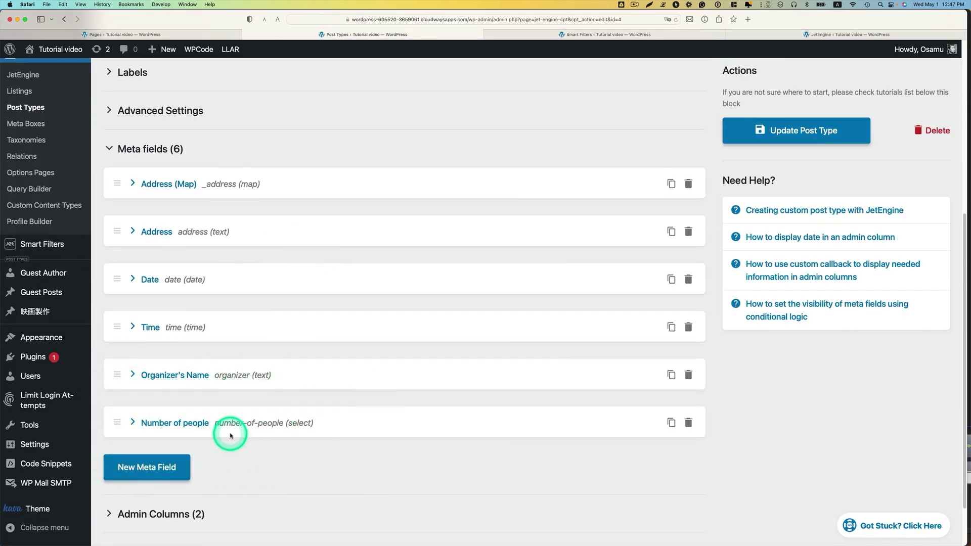
{"action": "left_click", "coordinate": [133, 423]}
{"action": "scroll", "coordinate": [360, 423], "scroll_direction": "down", "scroll_amount": 5}
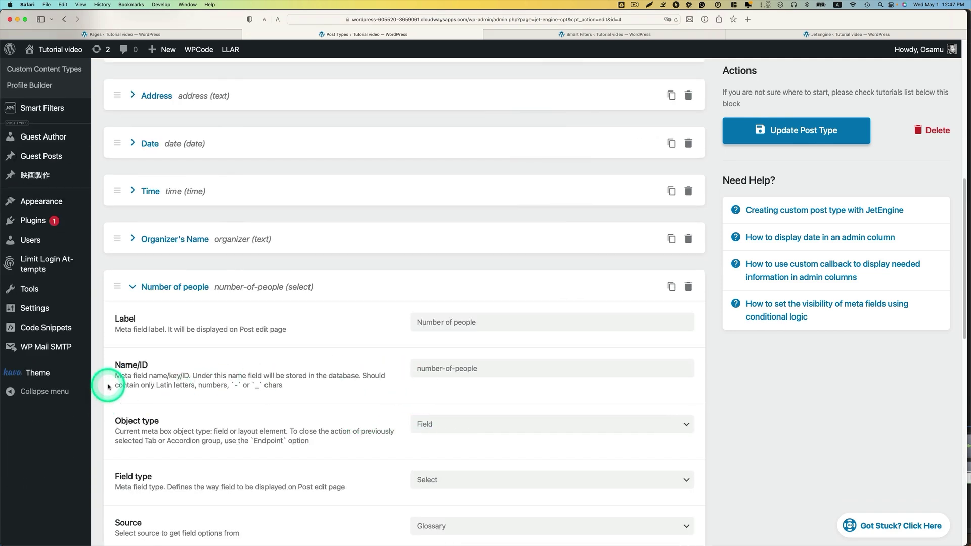
{"action": "double_click", "coordinate": [484, 364]}
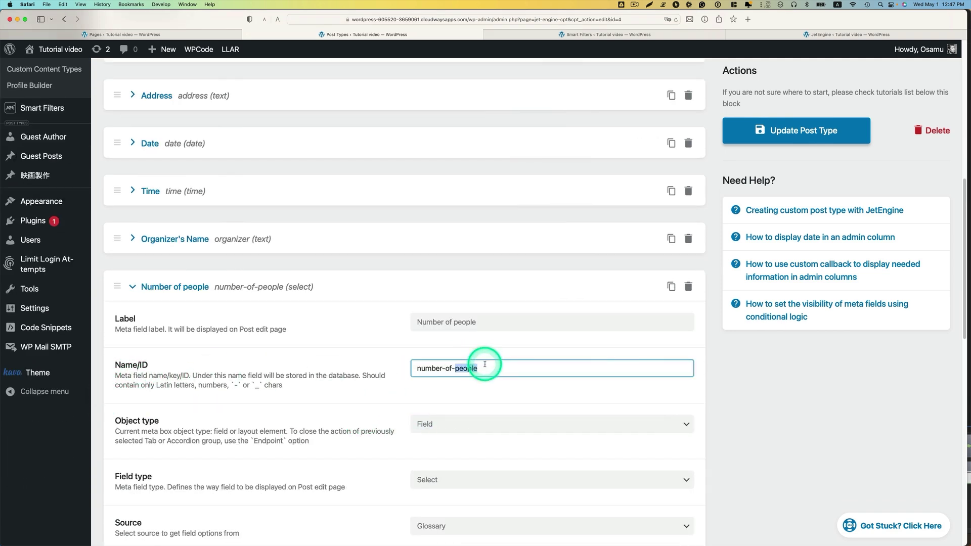
{"action": "left_click", "coordinate": [591, 34]}
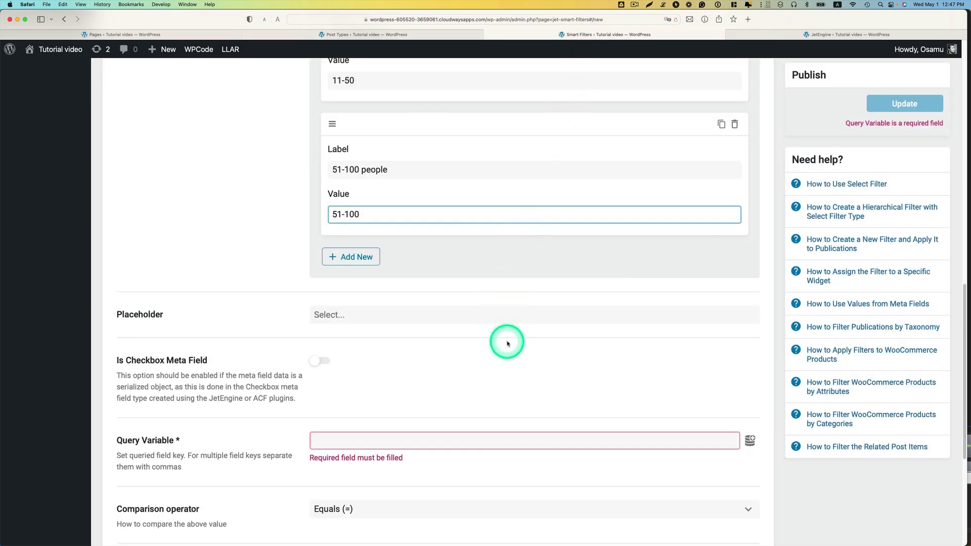
Set the Query Variable to number-of-people with an Equals (=) comparison operator
{"action": "scroll", "coordinate": [506, 343], "scroll_direction": "down", "scroll_amount": 2}
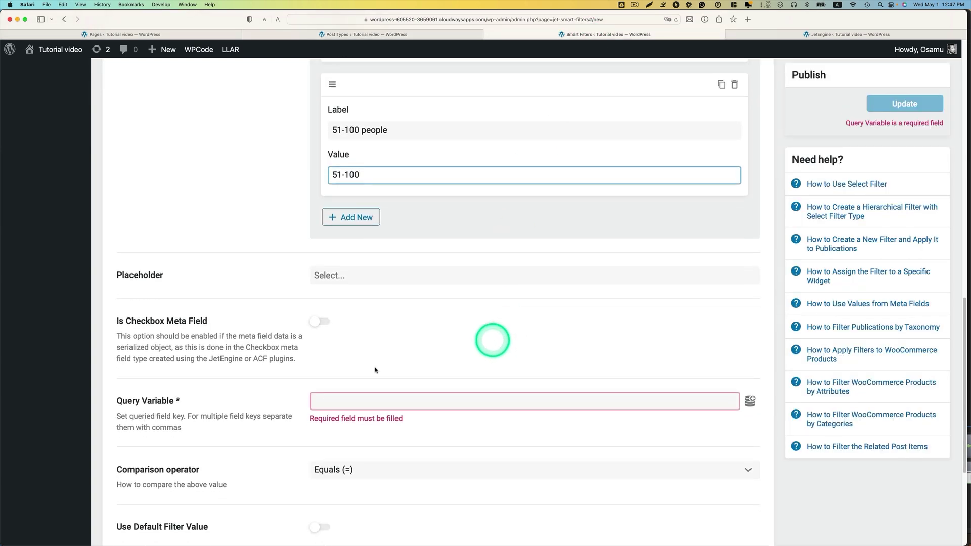
{"action": "left_click", "coordinate": [323, 400]}
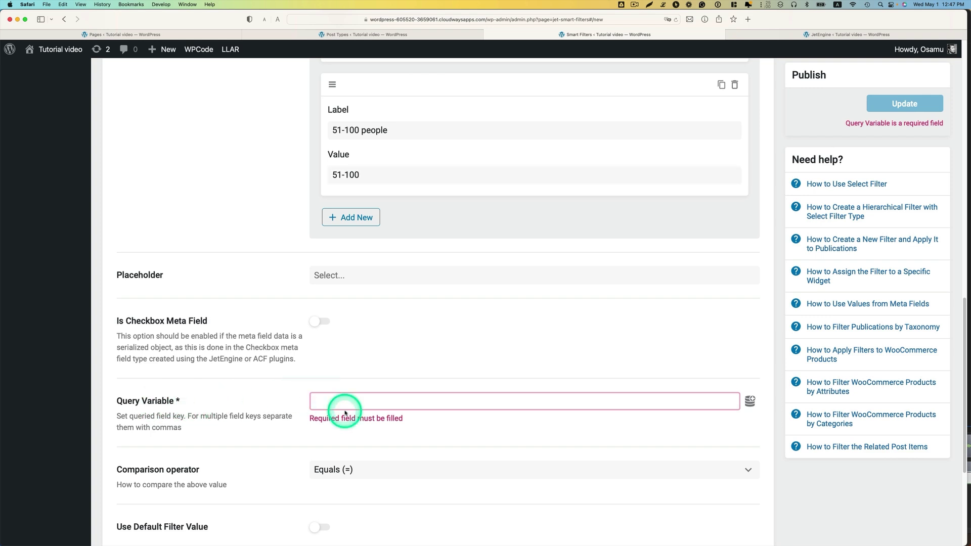
{"action": "key", "text": "super+v"}
{"action": "scroll", "coordinate": [386, 418], "scroll_direction": "down", "scroll_amount": 2}
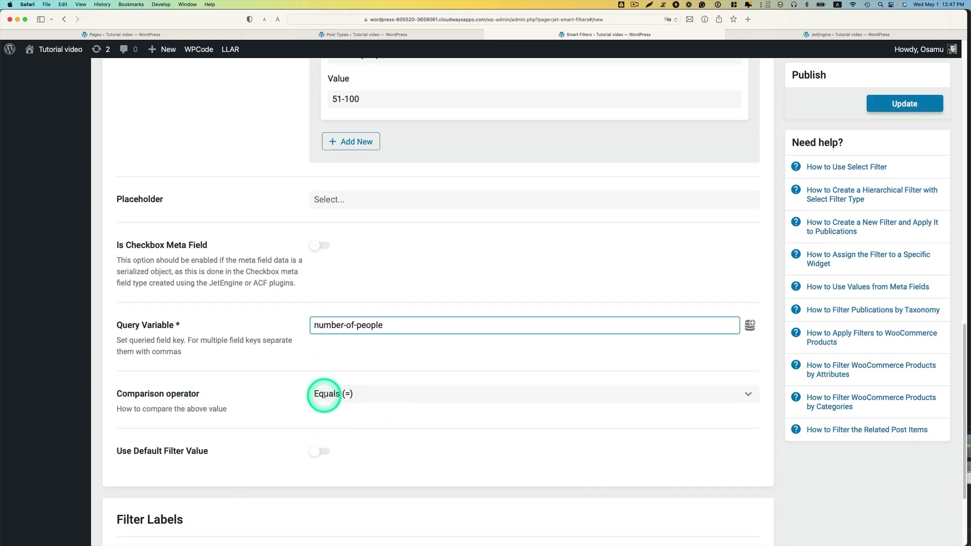
{"action": "left_click", "coordinate": [354, 393]}
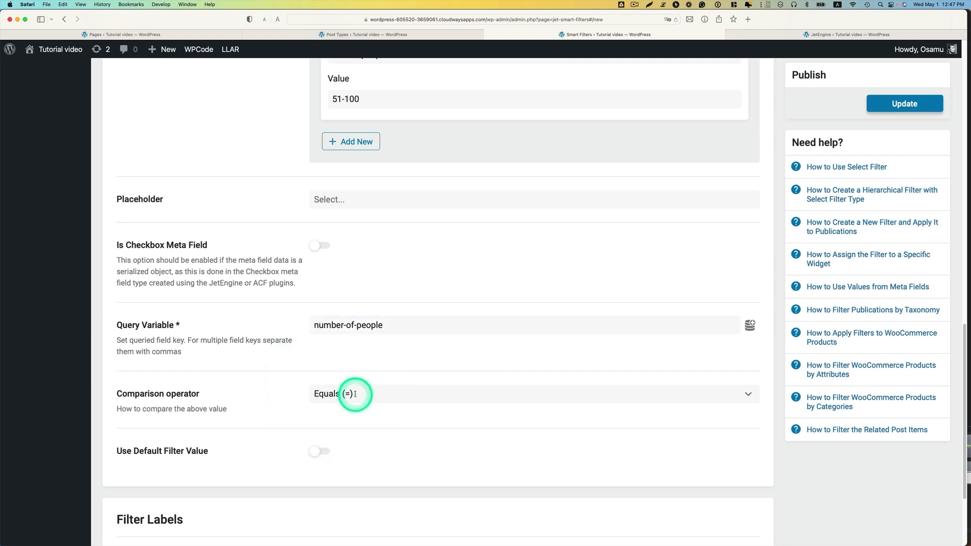
{"action": "left_click", "coordinate": [356, 411]}
Set Filter Label and Active Filter Label to 'Number of People' and update the filter
{"action": "scroll", "coordinate": [308, 394], "scroll_direction": "down", "scroll_amount": 3}
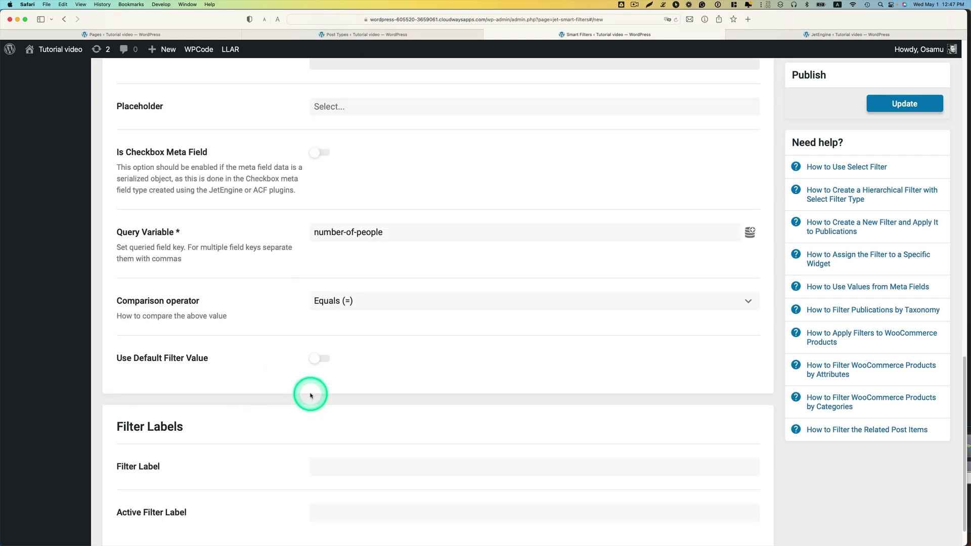
{"action": "left_click", "coordinate": [336, 455]}
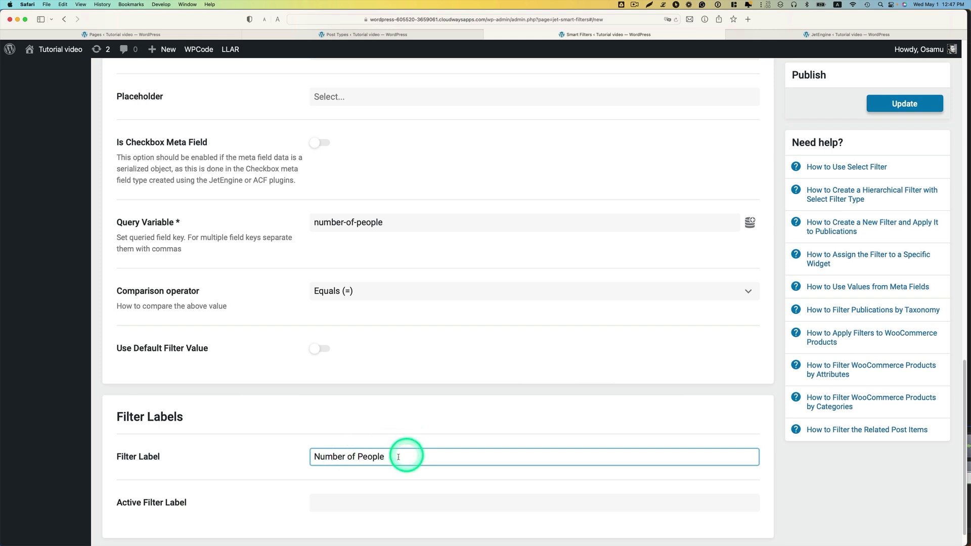
{"action": "key", "text": "super+a"}
{"action": "key", "text": "super+c"}
{"action": "left_click", "coordinate": [389, 503]}
{"action": "key", "text": "super+v"}
{"action": "left_click", "coordinate": [498, 347]}
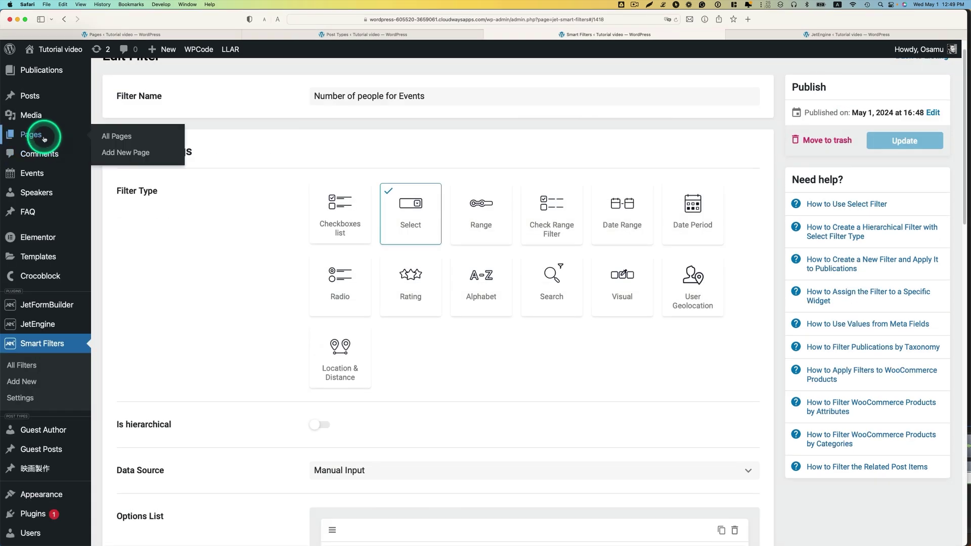
Open the Event listing page from All Pages in Elementor and scroll through its events grid
{"action": "left_click", "coordinate": [43, 137]}
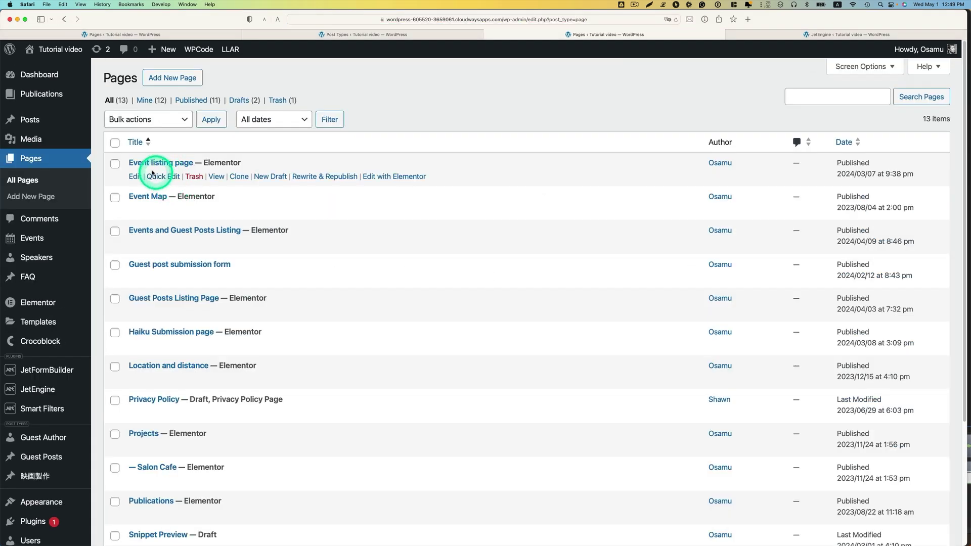
{"action": "left_click", "coordinate": [375, 178]}
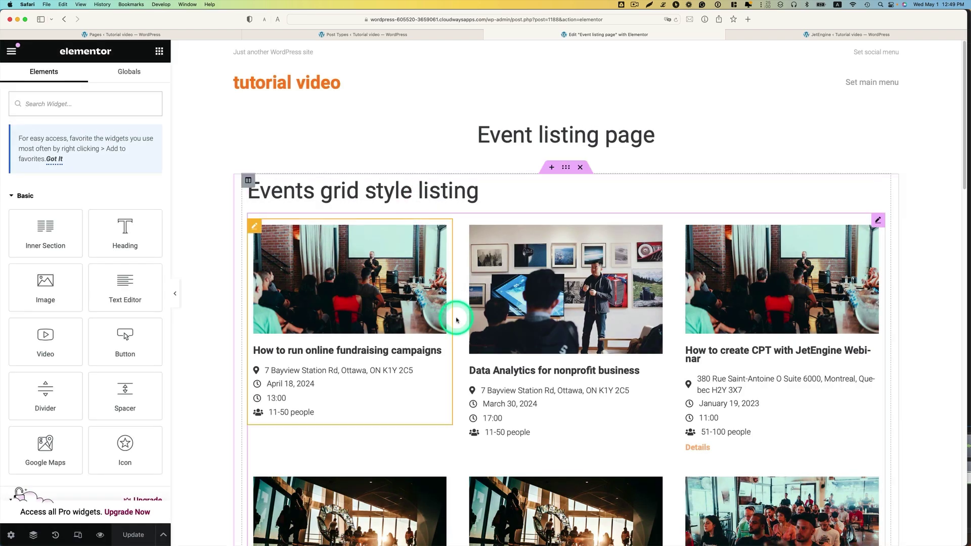
{"action": "scroll", "coordinate": [455, 318], "scroll_direction": "down", "scroll_amount": 10}
{"action": "scroll", "coordinate": [553, 306], "scroll_direction": "down", "scroll_amount": 8}
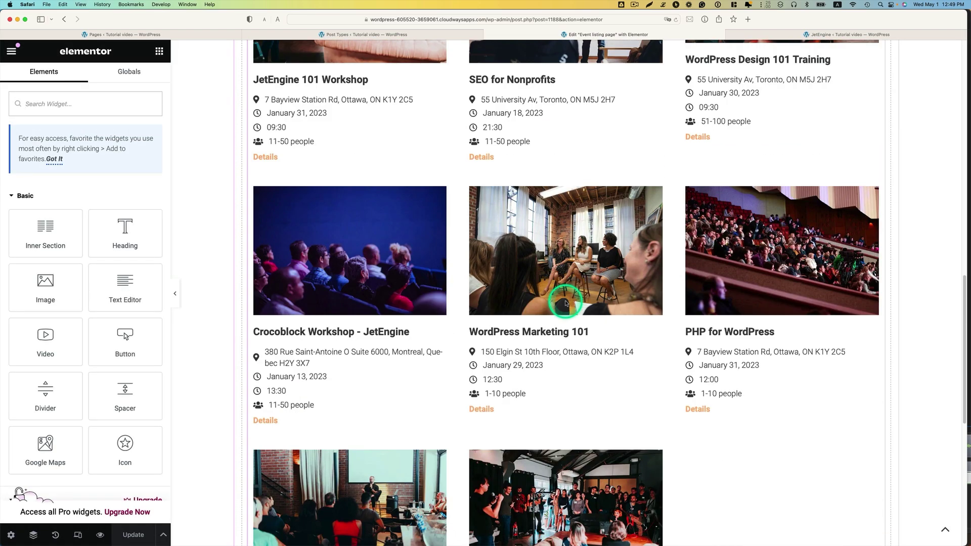
{"action": "scroll", "coordinate": [565, 303], "scroll_direction": "up", "scroll_amount": 5}
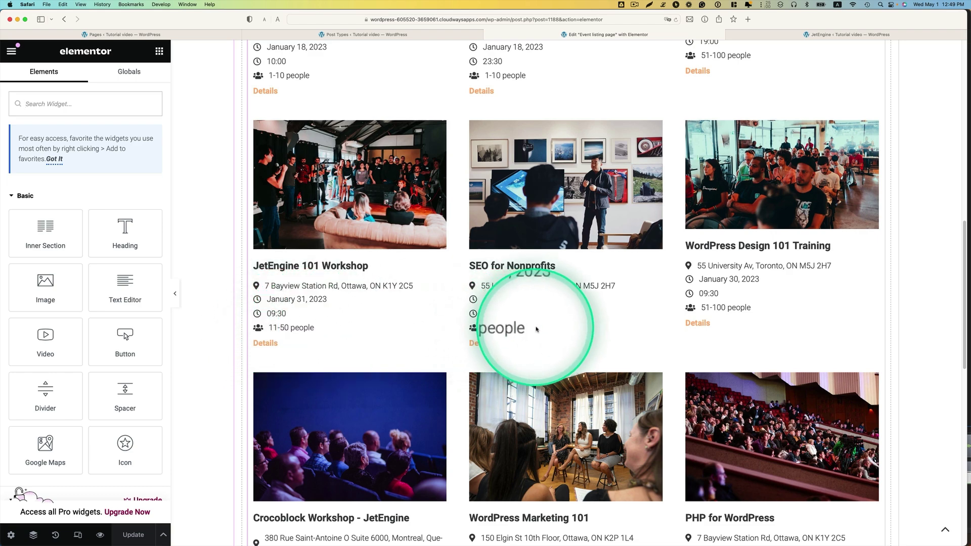
{"action": "scroll", "coordinate": [650, 317], "scroll_direction": "up", "scroll_amount": 1}
{"action": "scroll", "coordinate": [650, 317], "scroll_direction": "up", "scroll_amount": 10}
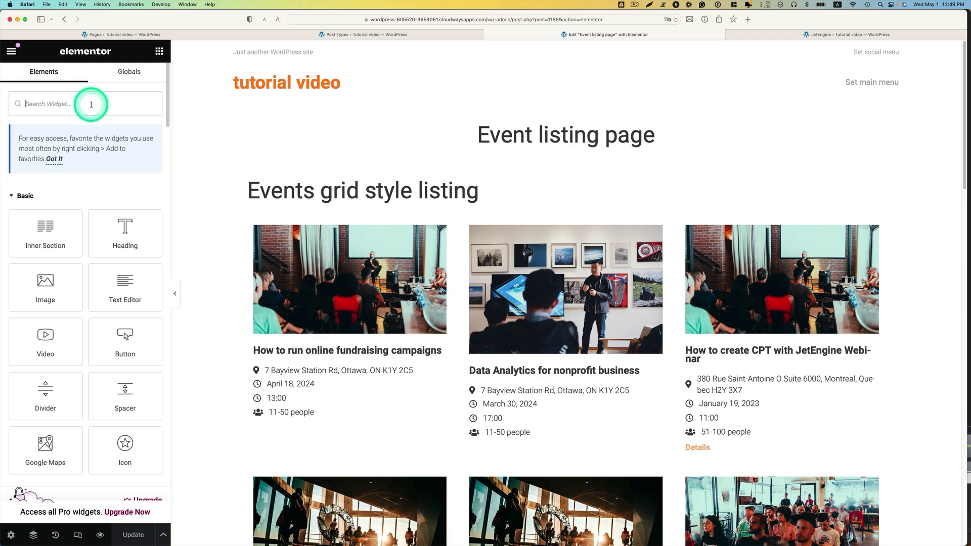
Place a Select Filter under the Events grid heading using 'Number of people for Events', targeting JetEngine
{"action": "type", "text": "selec"}
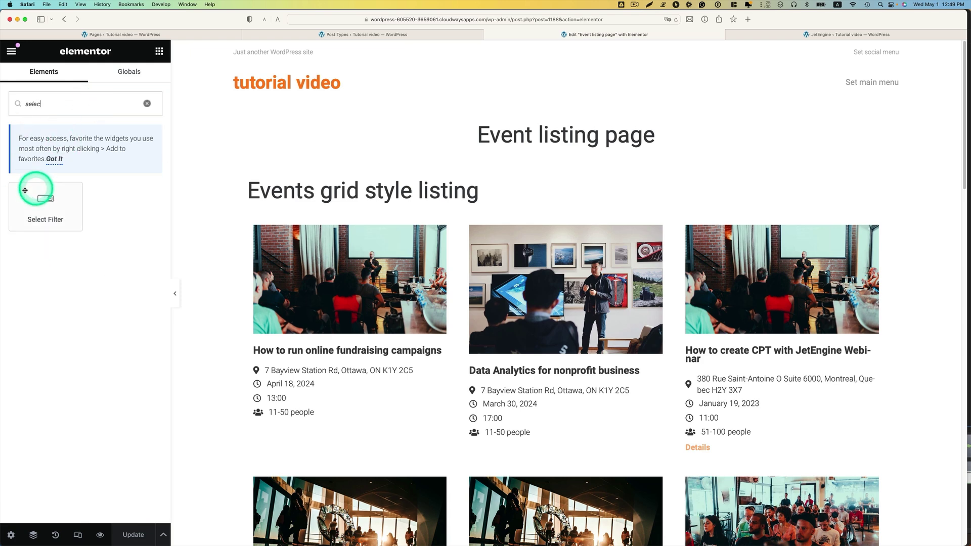
{"action": "left_click_drag", "start_coordinate": [25, 190], "coordinate": [277, 251]}
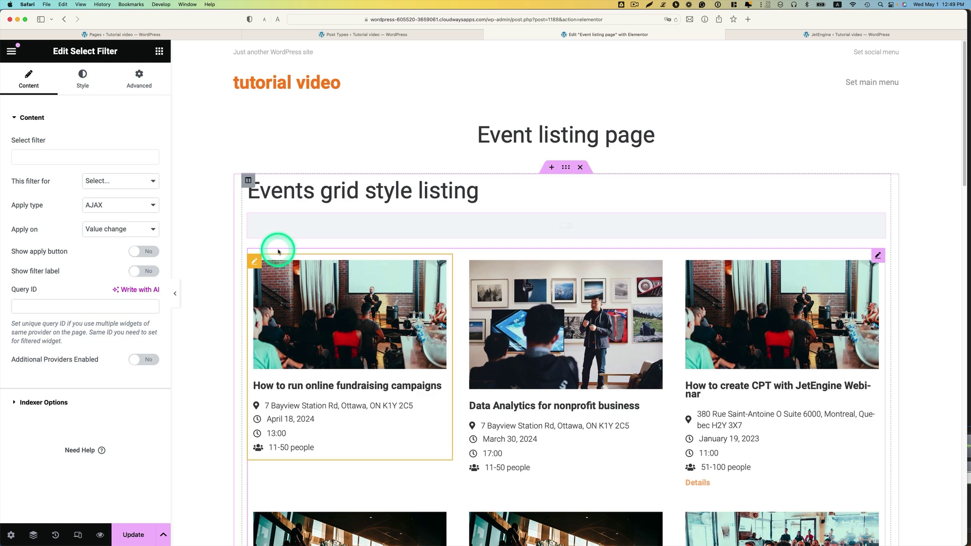
{"action": "left_click", "coordinate": [61, 155]}
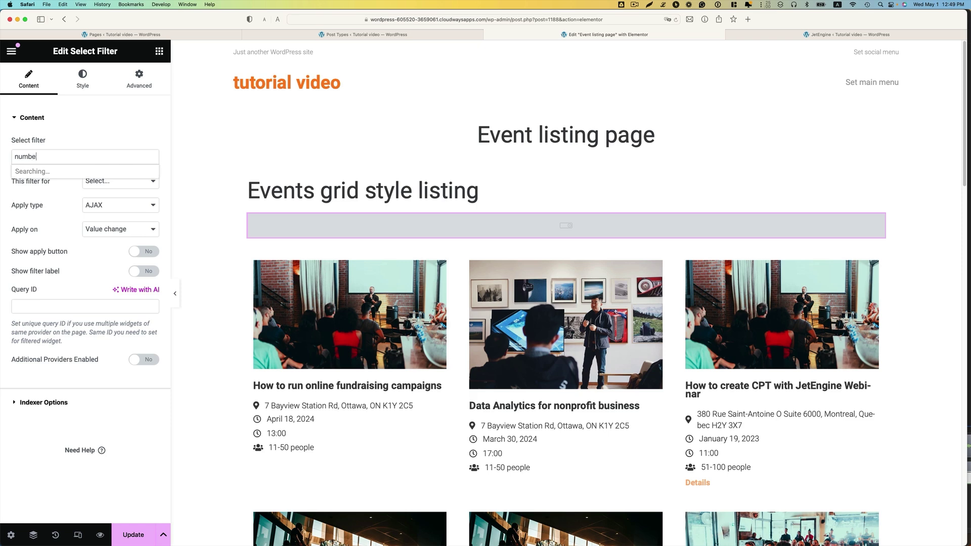
{"action": "type", "text": "number of"}
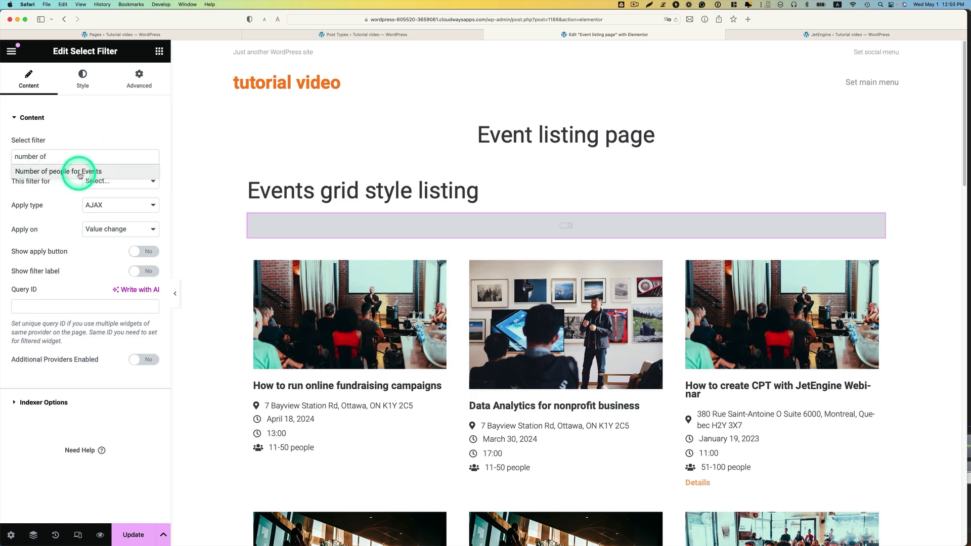
{"action": "left_click", "coordinate": [84, 173]}
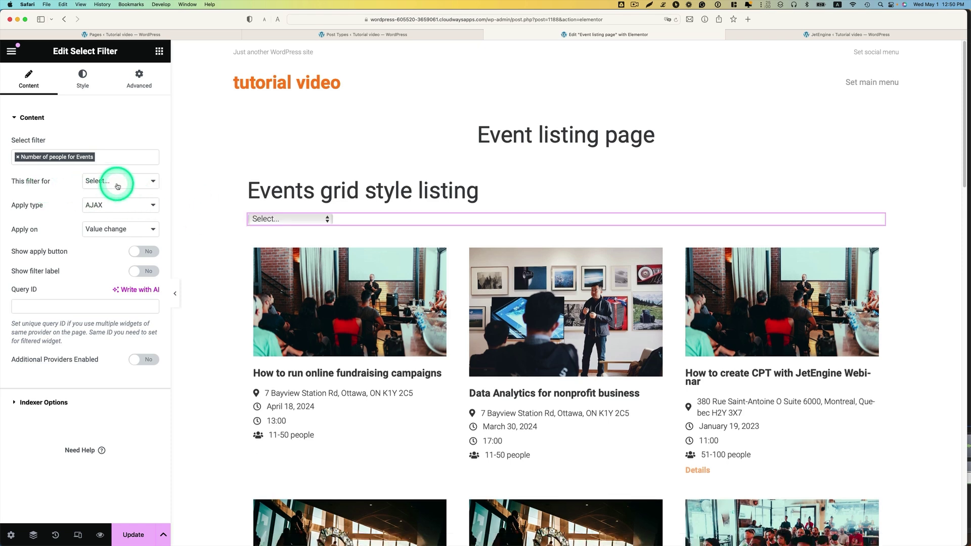
{"action": "left_click", "coordinate": [117, 186]}
{"action": "left_click", "coordinate": [113, 199]}
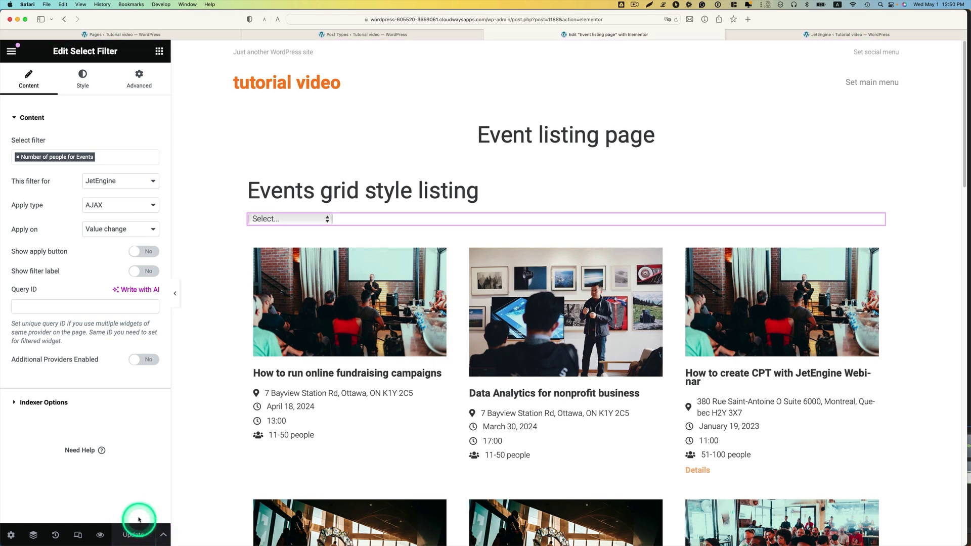
Open the live Event listing page in a new tab and filter events to 1-10 people
{"action": "left_click", "coordinate": [16, 54]}
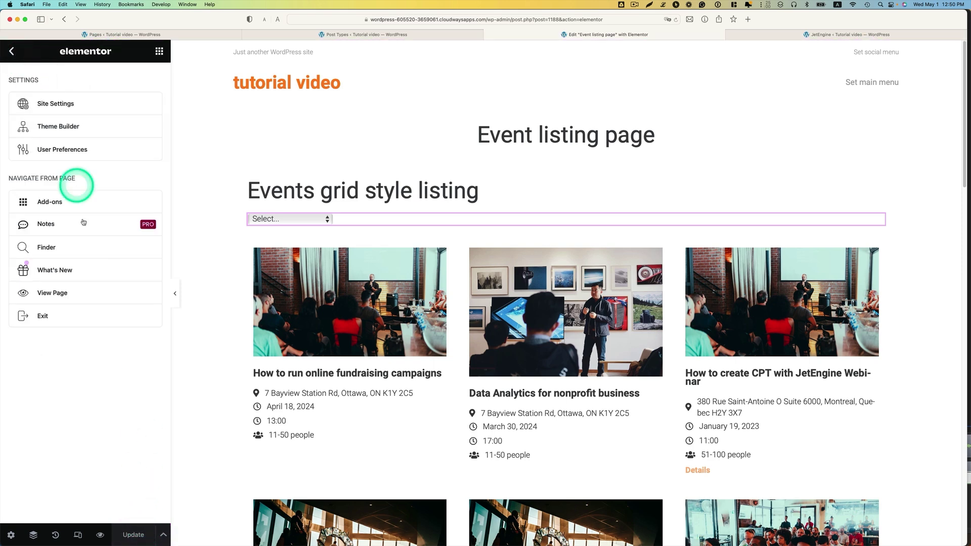
{"action": "right_click", "coordinate": [62, 297]}
{"action": "left_click", "coordinate": [93, 302]}
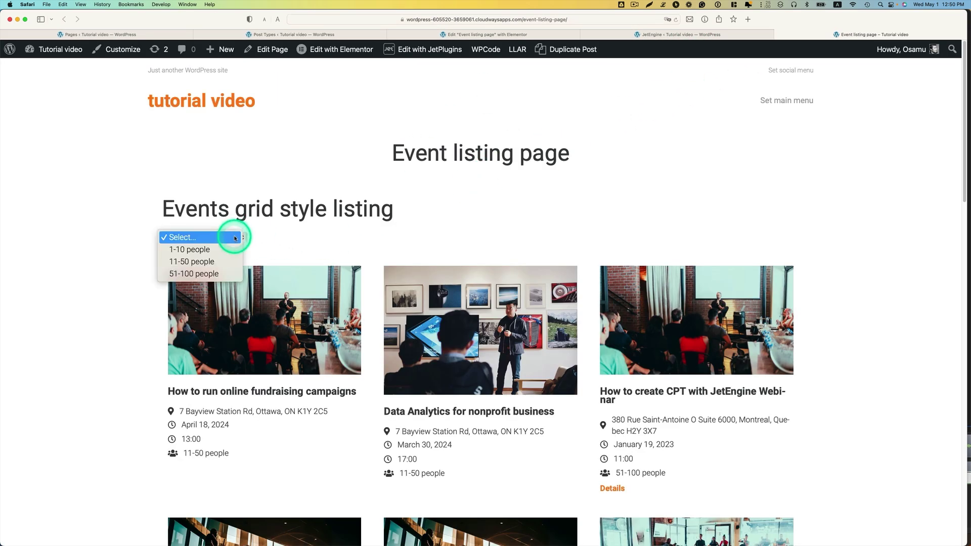
{"action": "left_click", "coordinate": [195, 251]}
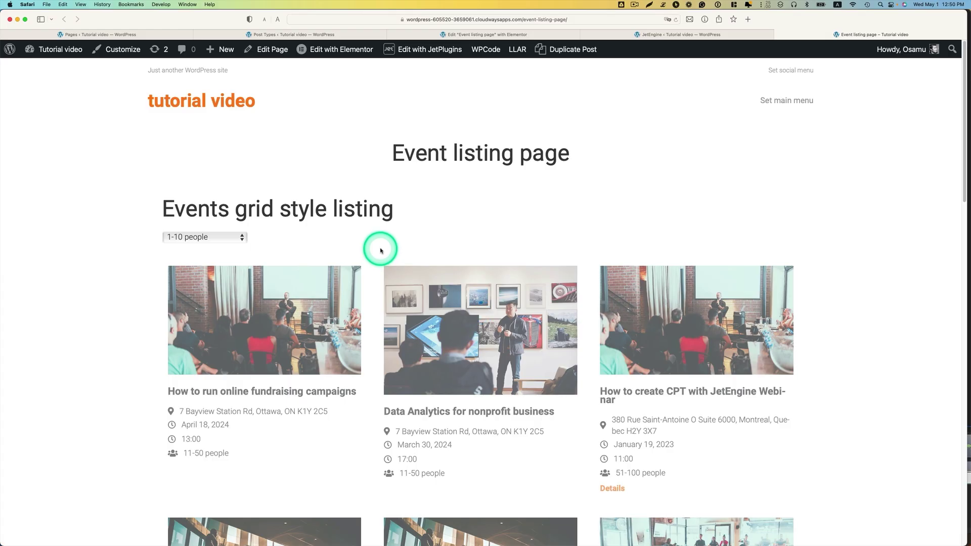
{"action": "scroll", "coordinate": [380, 248], "scroll_direction": "down", "scroll_amount": 5}
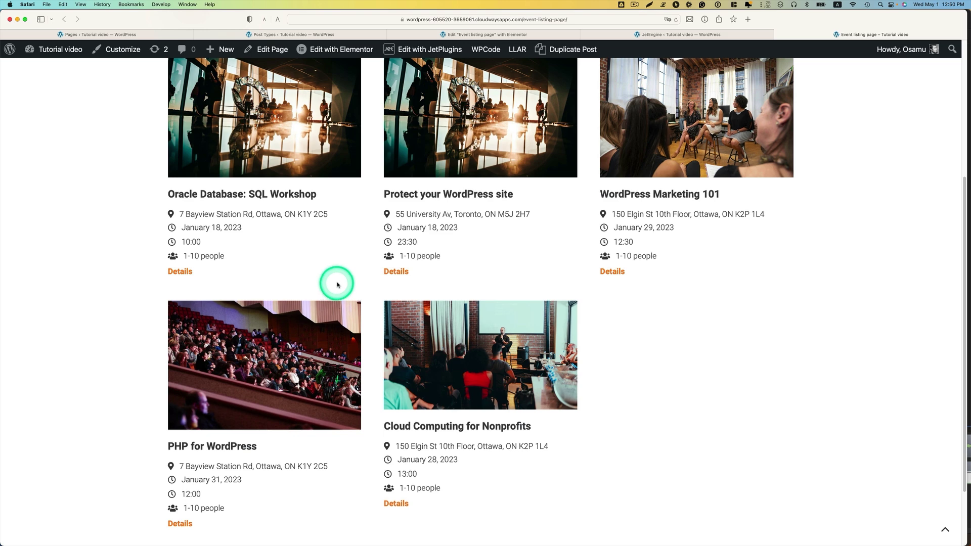
{"action": "scroll", "coordinate": [337, 285], "scroll_direction": "up", "scroll_amount": 7}
Switch the people filter to 11-50 people, then to 51-100 people
{"action": "left_click", "coordinate": [223, 235]}
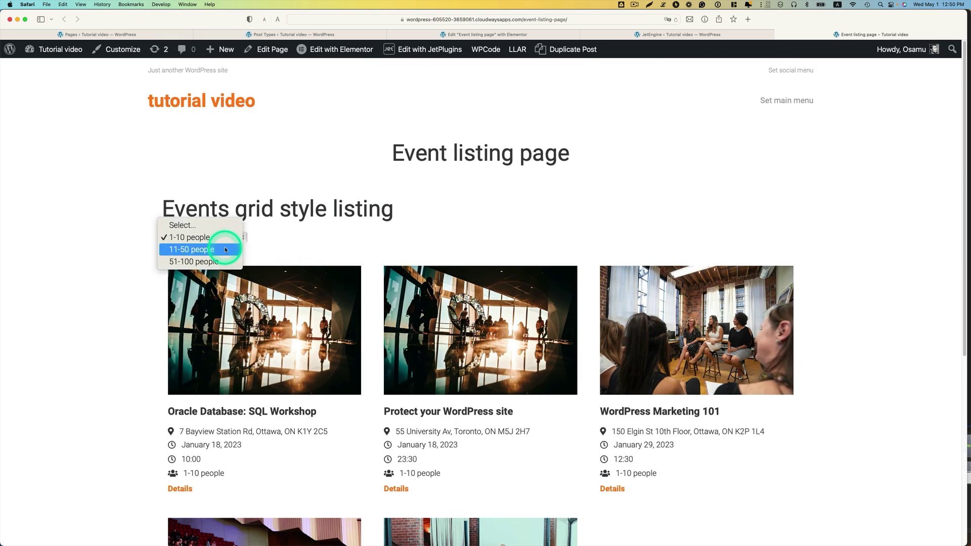
{"action": "left_click", "coordinate": [227, 248]}
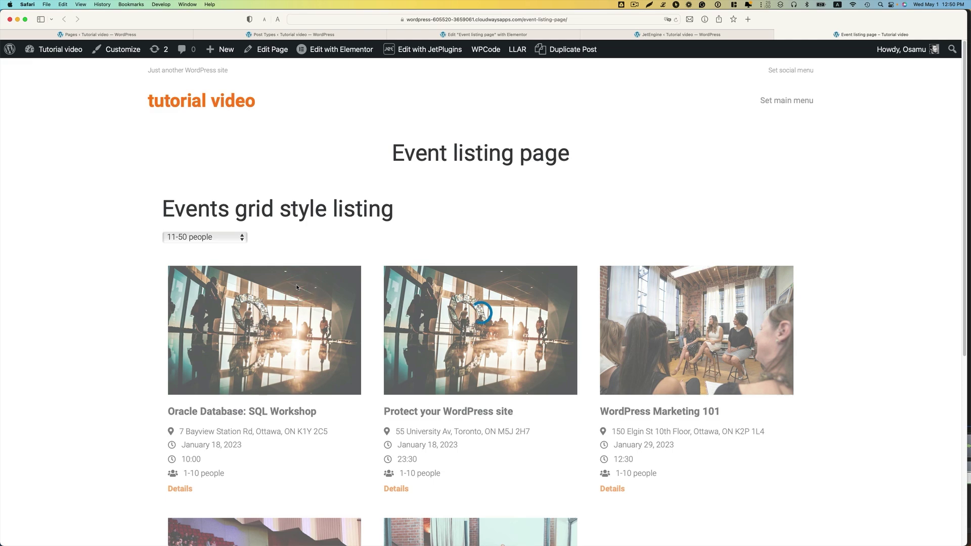
{"action": "scroll", "coordinate": [299, 283], "scroll_direction": "down", "scroll_amount": 5}
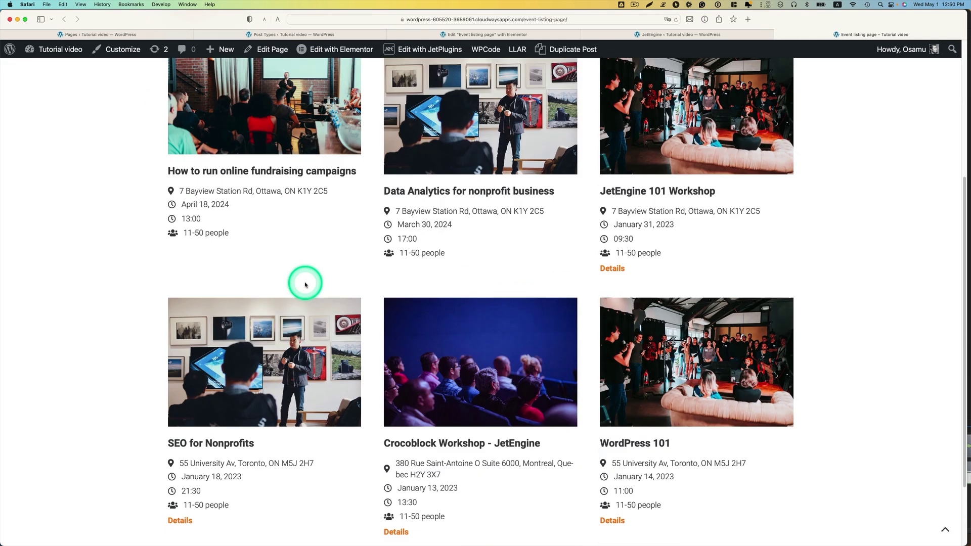
{"action": "scroll", "coordinate": [305, 283], "scroll_direction": "up", "scroll_amount": 5}
{"action": "left_click", "coordinate": [208, 238]}
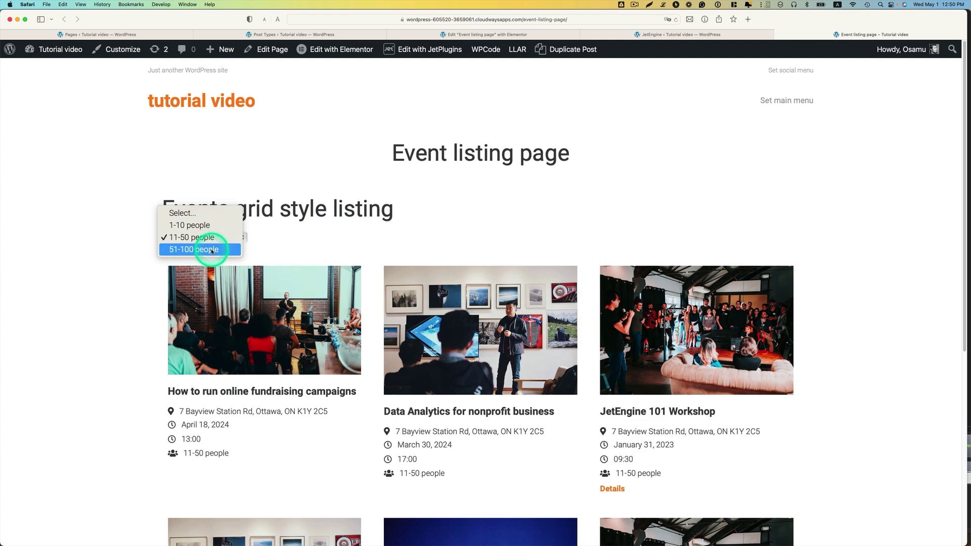
{"action": "left_click", "coordinate": [212, 250]}
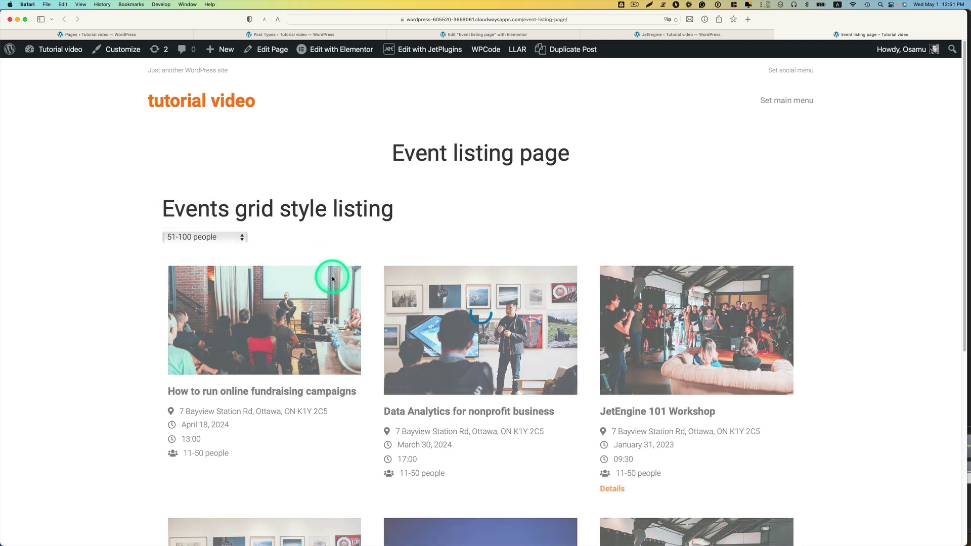